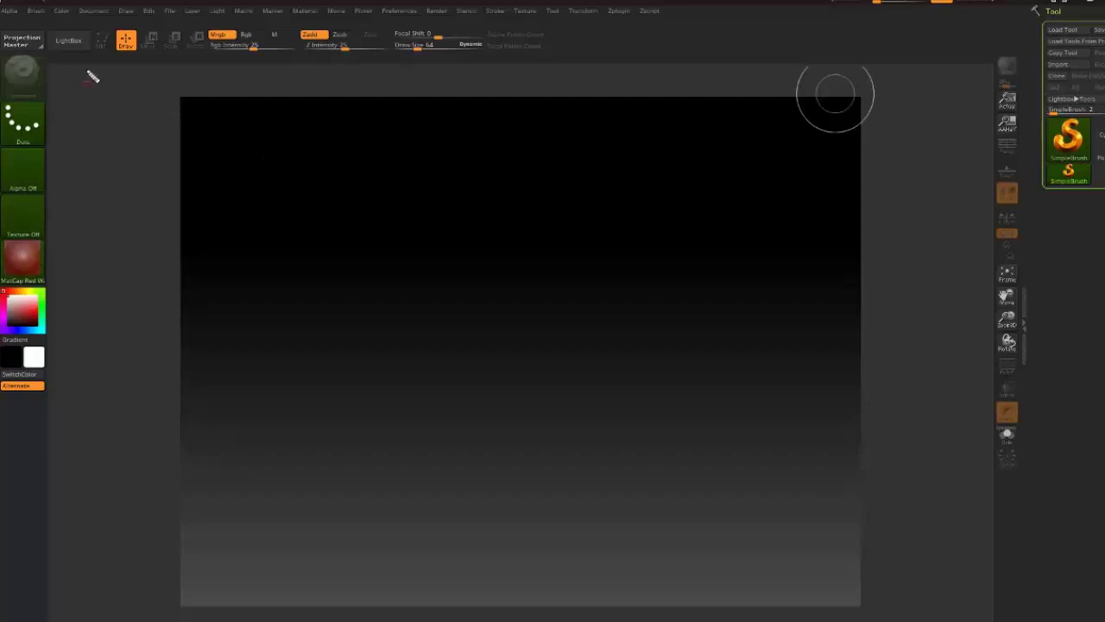
drag(85, 71, 965, 621)
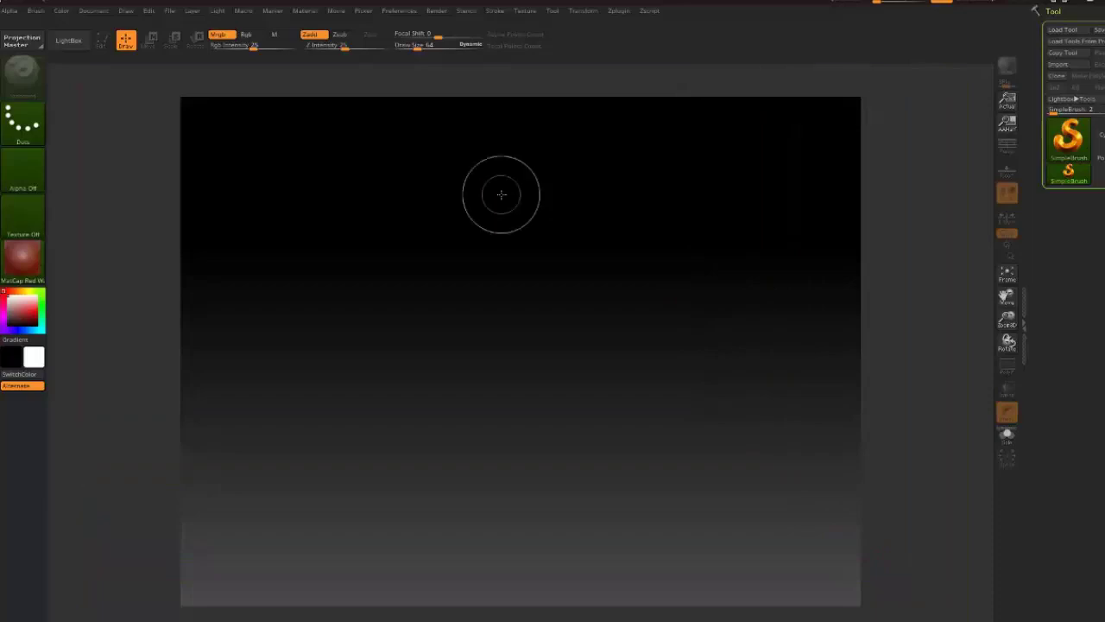
key(Escape)
Double the document size so the canvas fills the workspace
click(95, 11)
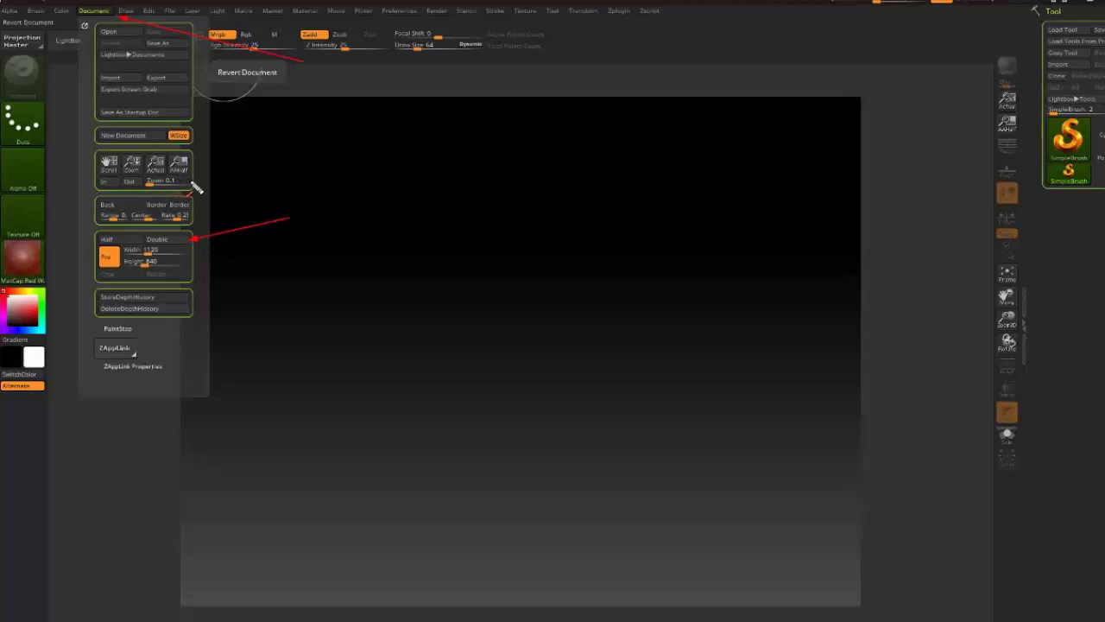
drag(71, 4, 125, 22)
drag(140, 229, 197, 252)
drag(199, 63, 314, 152)
mouse_move(371, 216)
mouse_down()
mouse_move(875, 533)
mouse_move(980, 621)
mouse_up()
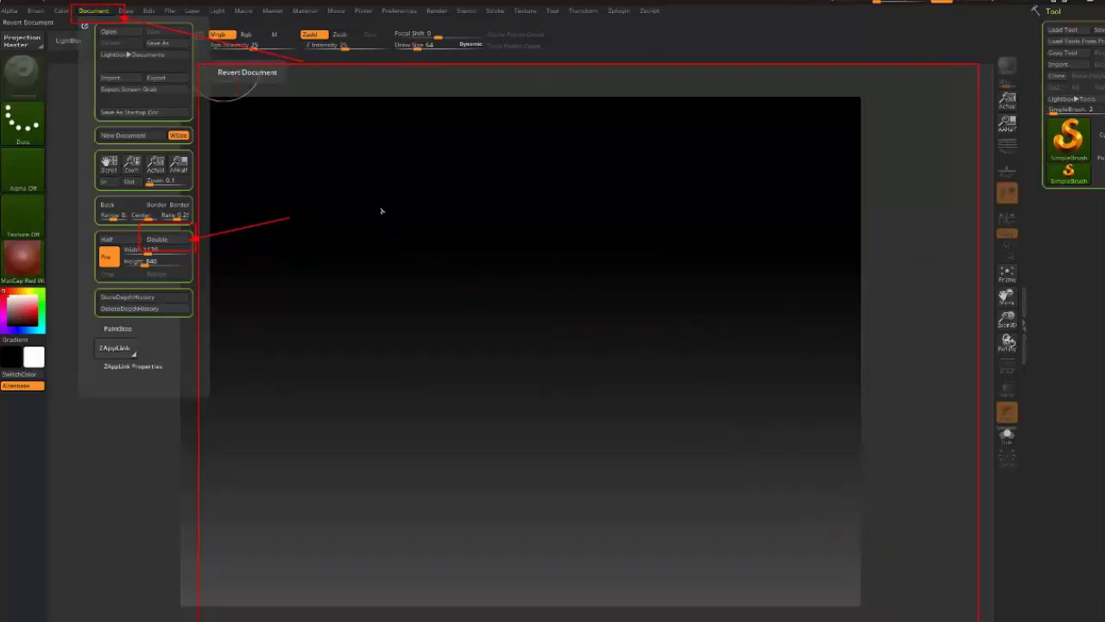
key(Escape)
click(101, 15)
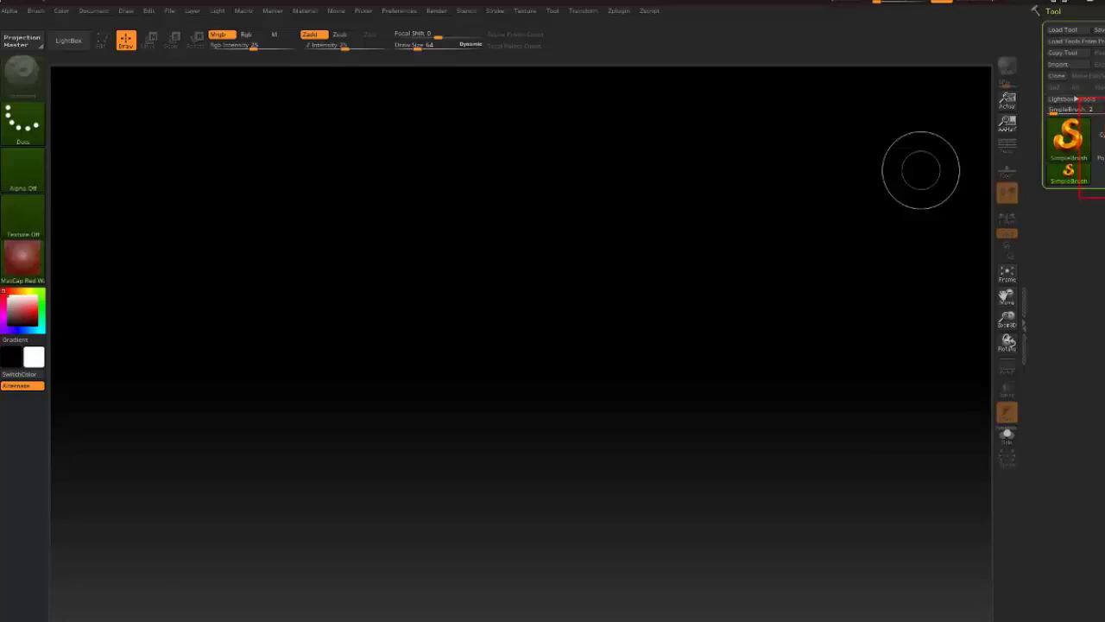
Pick the Cylinder3D primitive, place it in the middle of the canvas and enter edit mode
click(1069, 141)
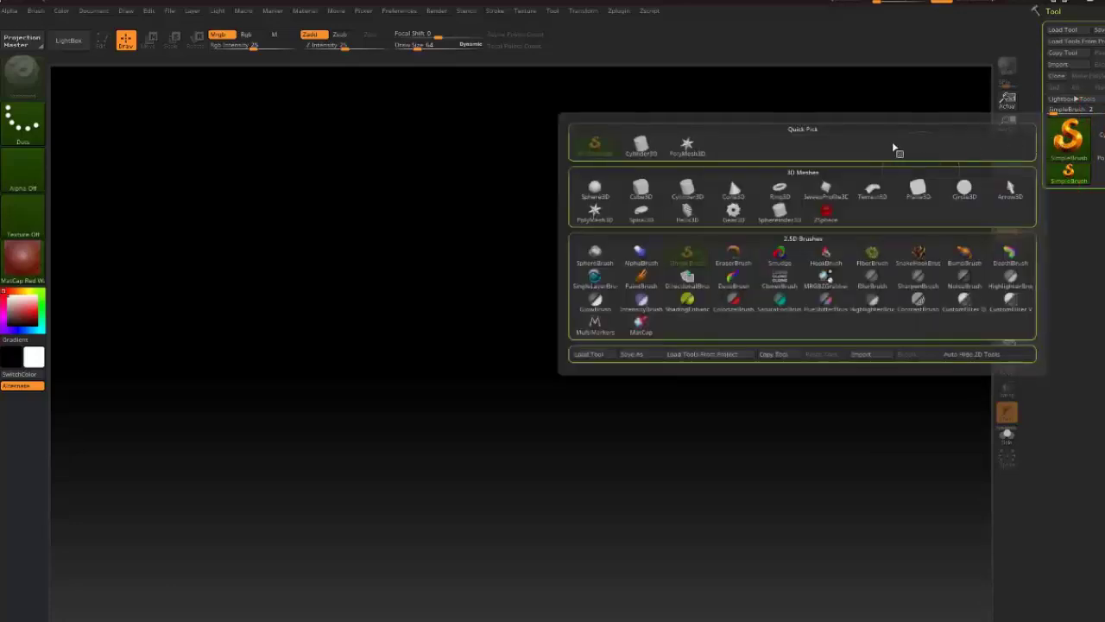
mouse_move(684, 195)
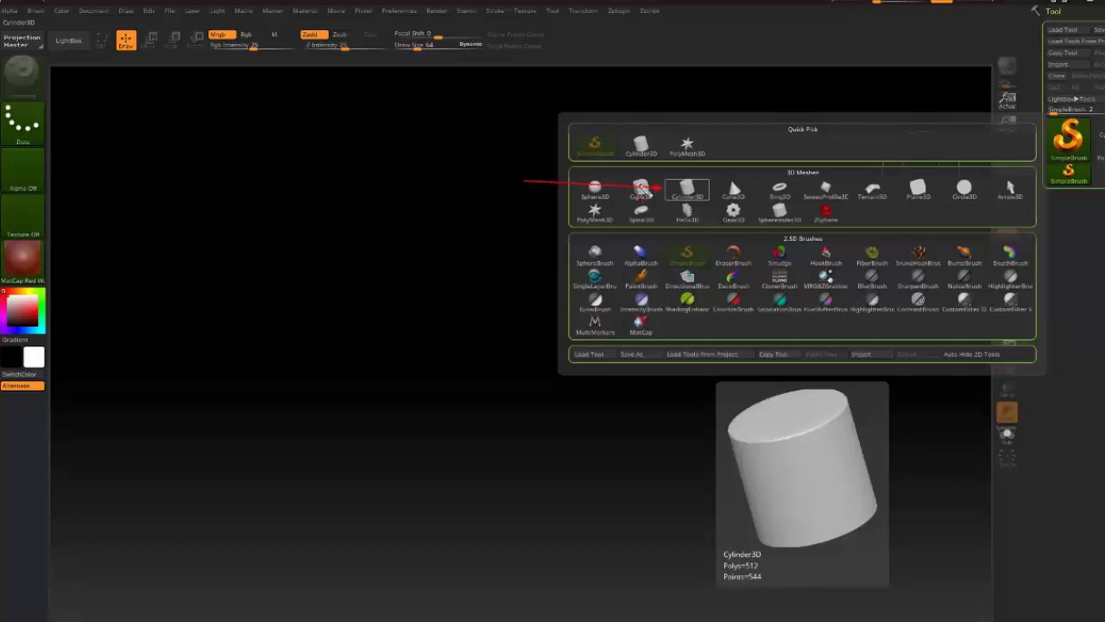
click(685, 188)
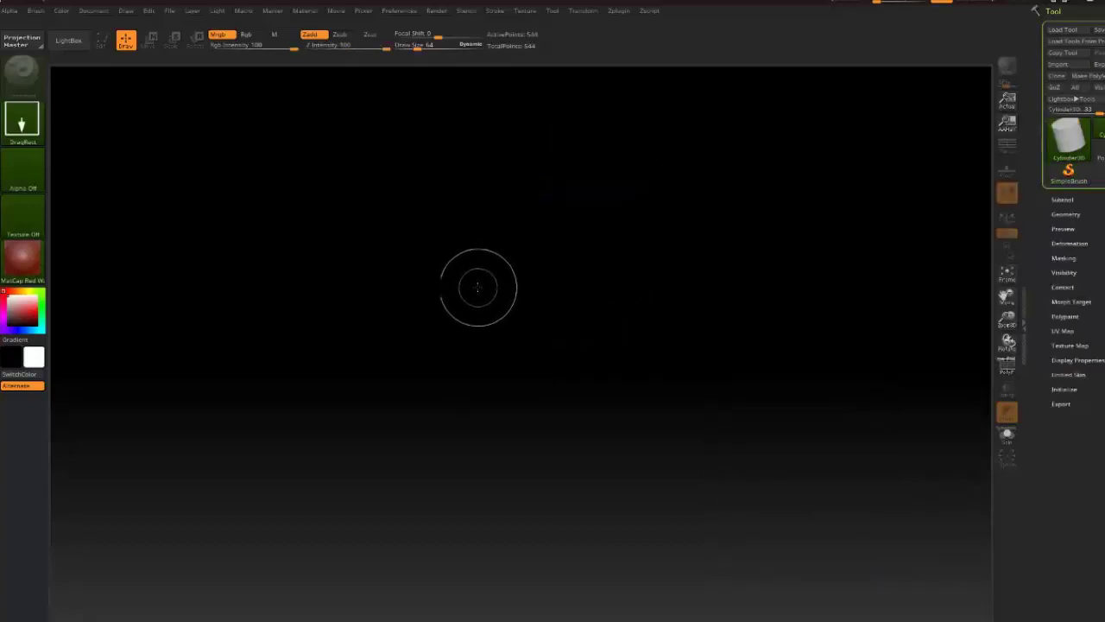
drag(469, 251, 468, 432)
key(t)
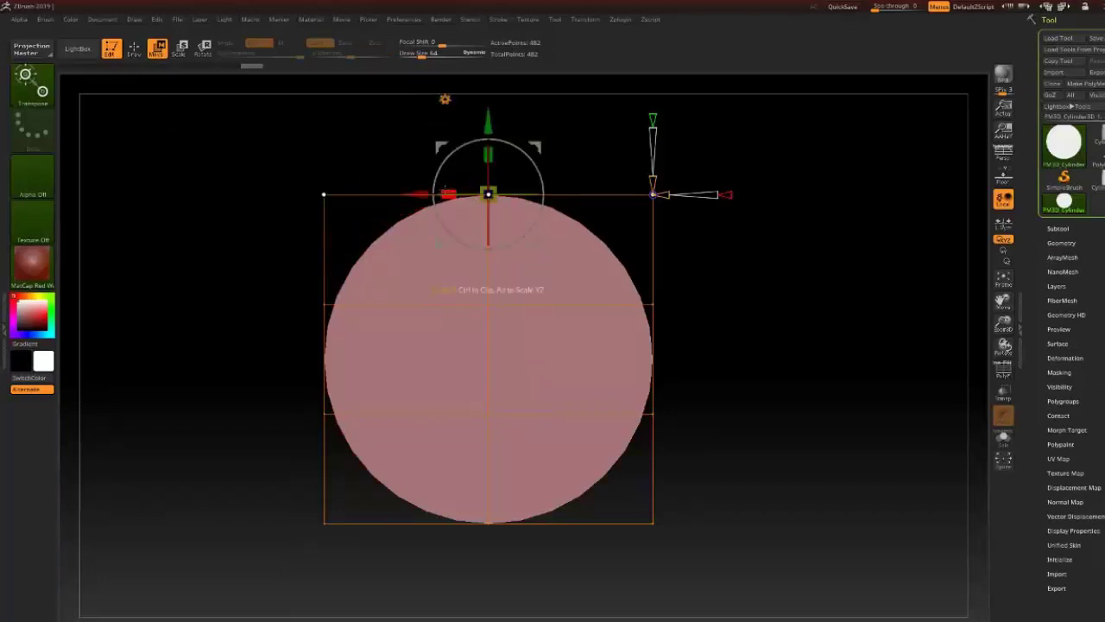
Scale the top row of the deformer cage inward to 0.1, tapering the cylinder's round outline into a teardrop
drag(653, 194, 506, 195)
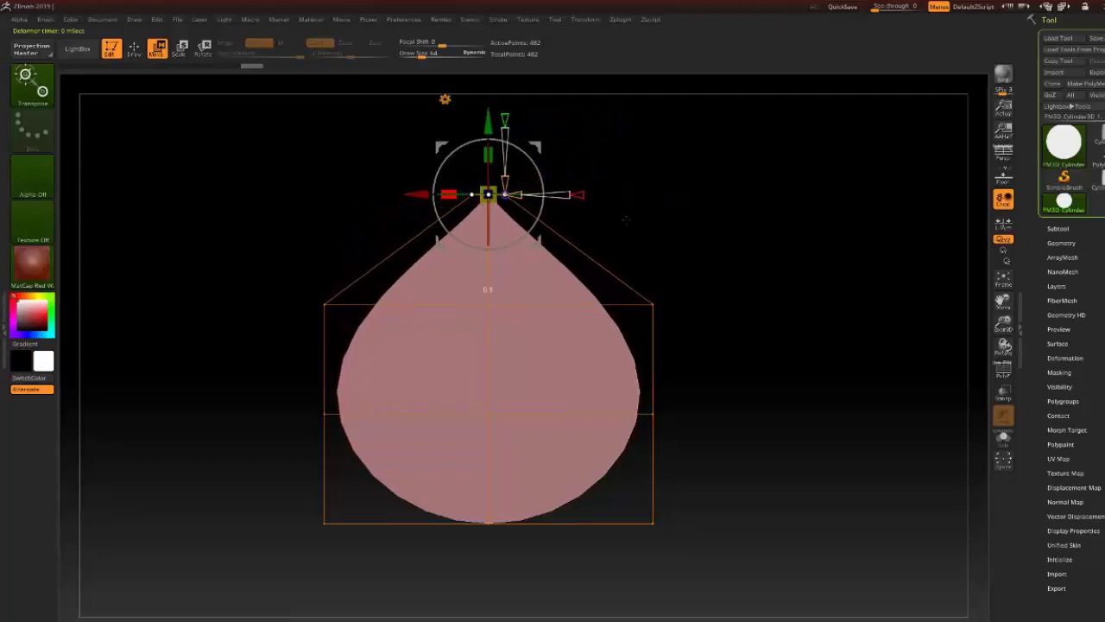
drag(625, 220, 611, 258)
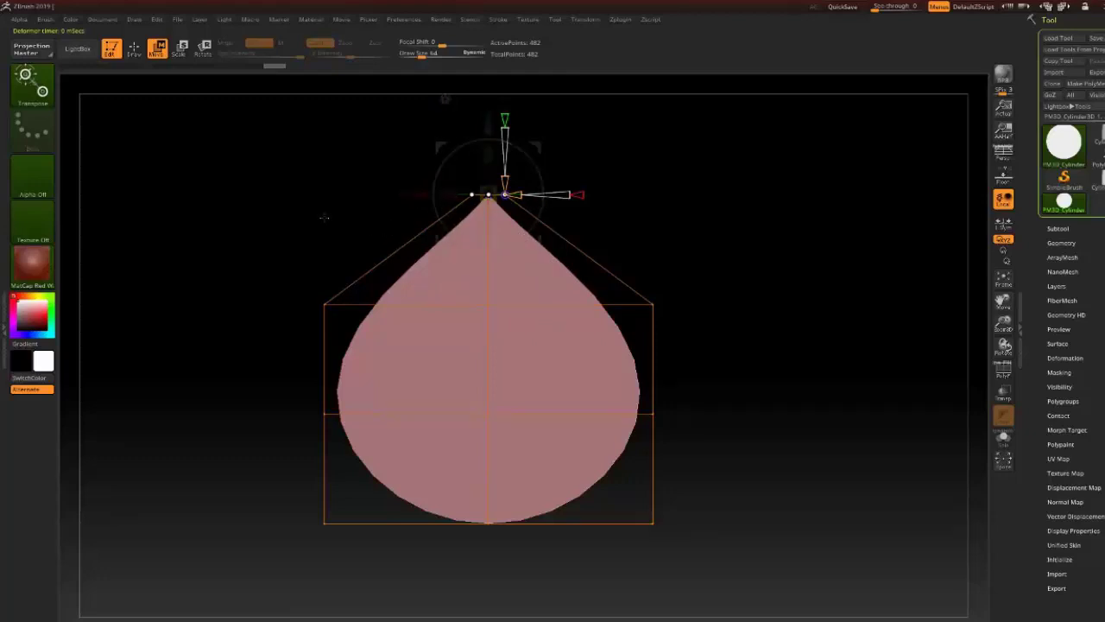
mouse_move(305, 212)
mouse_down()
mouse_move(345, 216)
mouse_move(380, 242)
mouse_move(296, 191)
mouse_move(355, 221)
mouse_move(312, 232)
mouse_up()
mouse_move(270, 149)
mouse_down()
mouse_move(299, 194)
mouse_move(284, 227)
mouse_move(303, 213)
mouse_move(307, 237)
mouse_move(275, 266)
mouse_move(246, 265)
mouse_up()
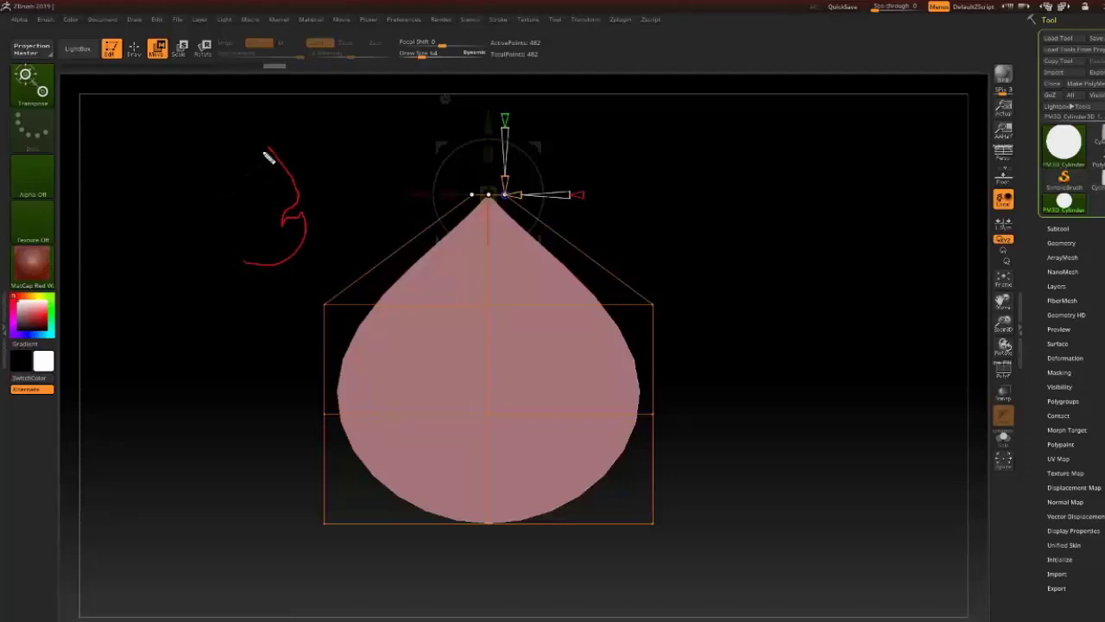
mouse_move(266, 153)
mouse_down()
mouse_move(239, 203)
mouse_move(247, 221)
mouse_move(224, 210)
mouse_move(216, 236)
mouse_move(249, 266)
mouse_up()
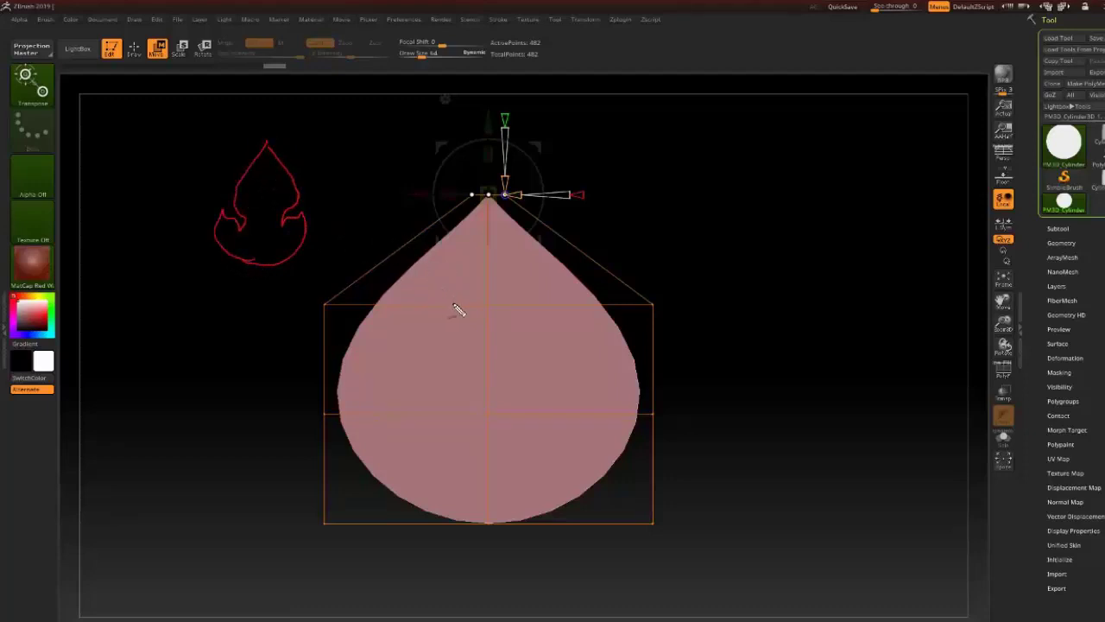
mouse_move(275, 334)
mouse_down()
mouse_move(406, 354)
mouse_move(368, 373)
mouse_up()
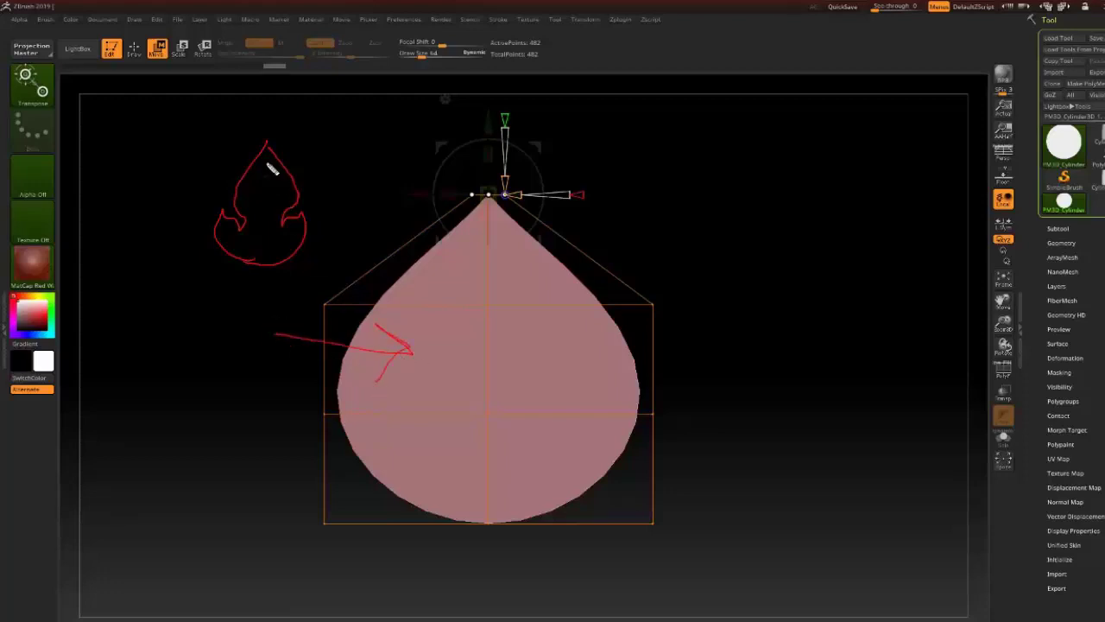
mouse_move(271, 153)
mouse_down()
mouse_move(240, 204)
mouse_move(254, 220)
mouse_move(278, 218)
mouse_move(300, 199)
mouse_move(269, 148)
mouse_move(292, 194)
mouse_move(267, 217)
mouse_move(245, 202)
mouse_move(262, 156)
mouse_up()
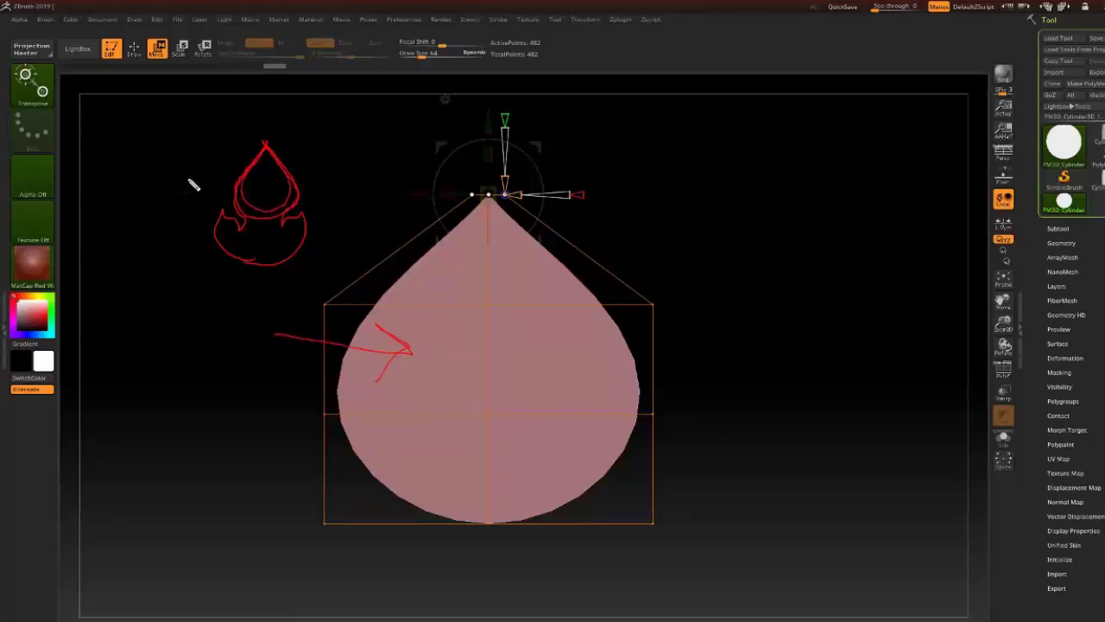
mouse_move(157, 139)
mouse_down()
mouse_move(139, 179)
mouse_move(145, 208)
mouse_move(187, 204)
mouse_move(188, 175)
mouse_move(161, 152)
mouse_up()
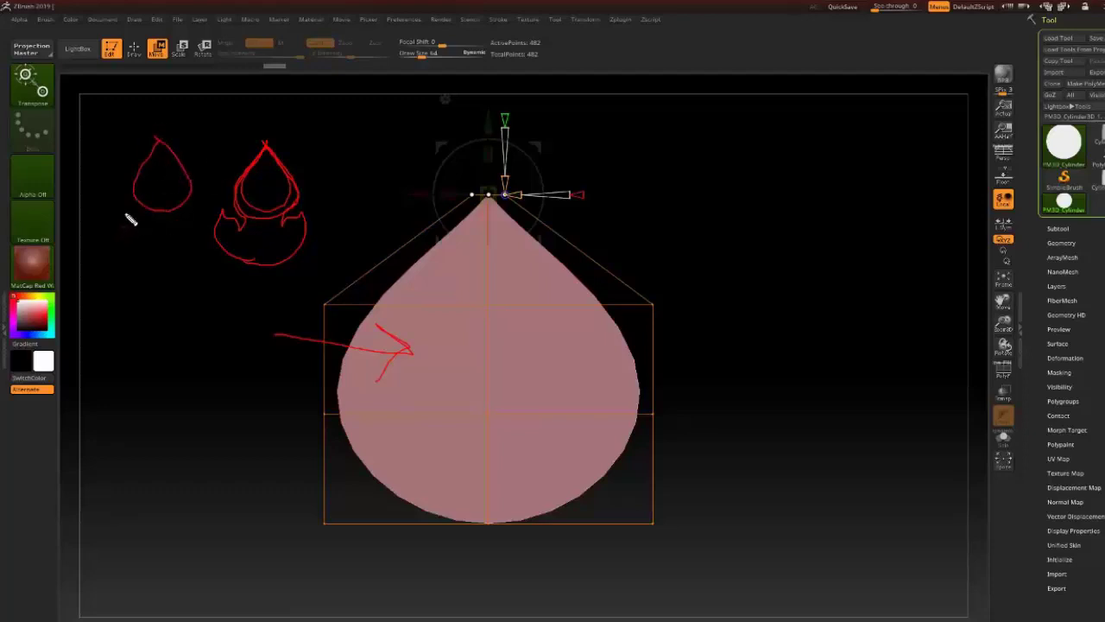
mouse_move(126, 211)
mouse_down()
mouse_move(155, 239)
mouse_move(194, 212)
mouse_move(196, 247)
mouse_move(179, 267)
mouse_move(134, 262)
mouse_move(131, 218)
mouse_up()
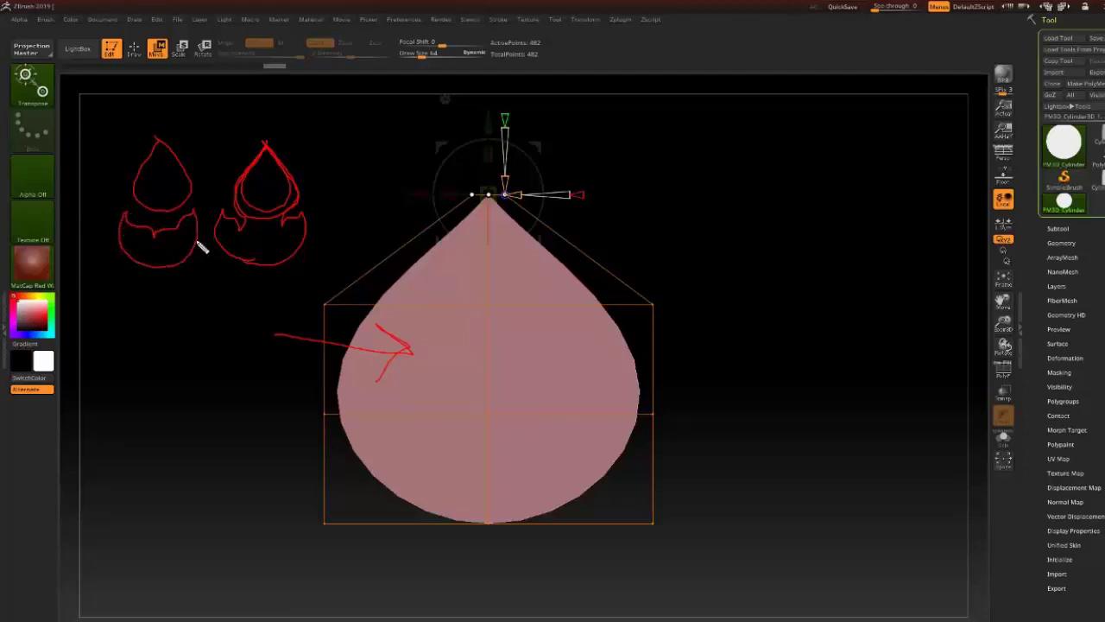
drag(242, 245, 190, 246)
mouse_move(260, 182)
mouse_down()
mouse_move(181, 181)
mouse_move(179, 196)
mouse_up()
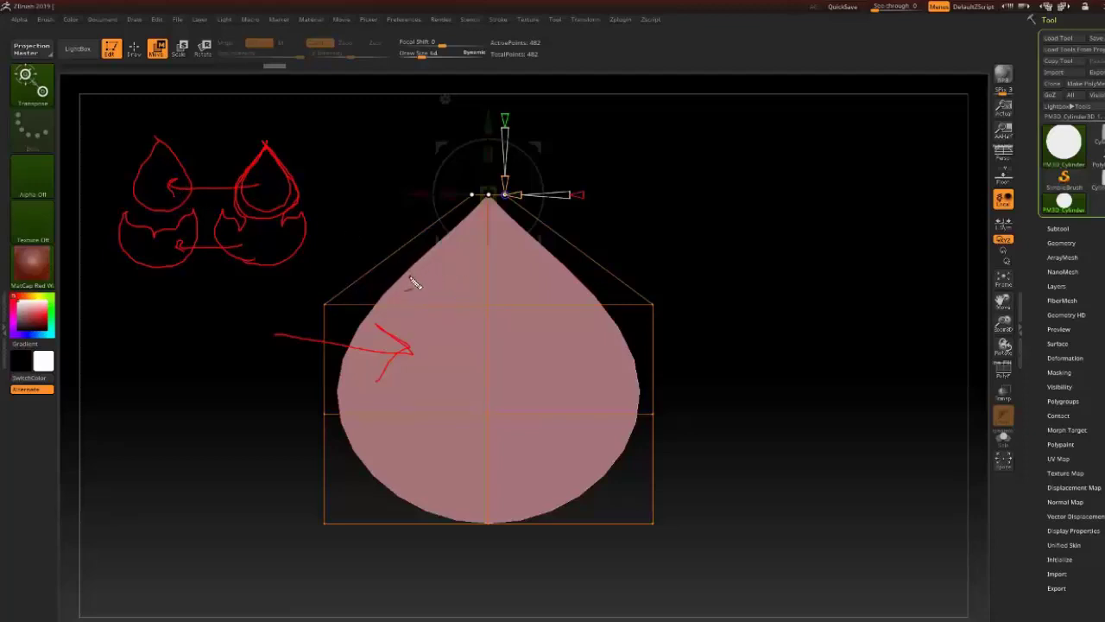
key(Escape)
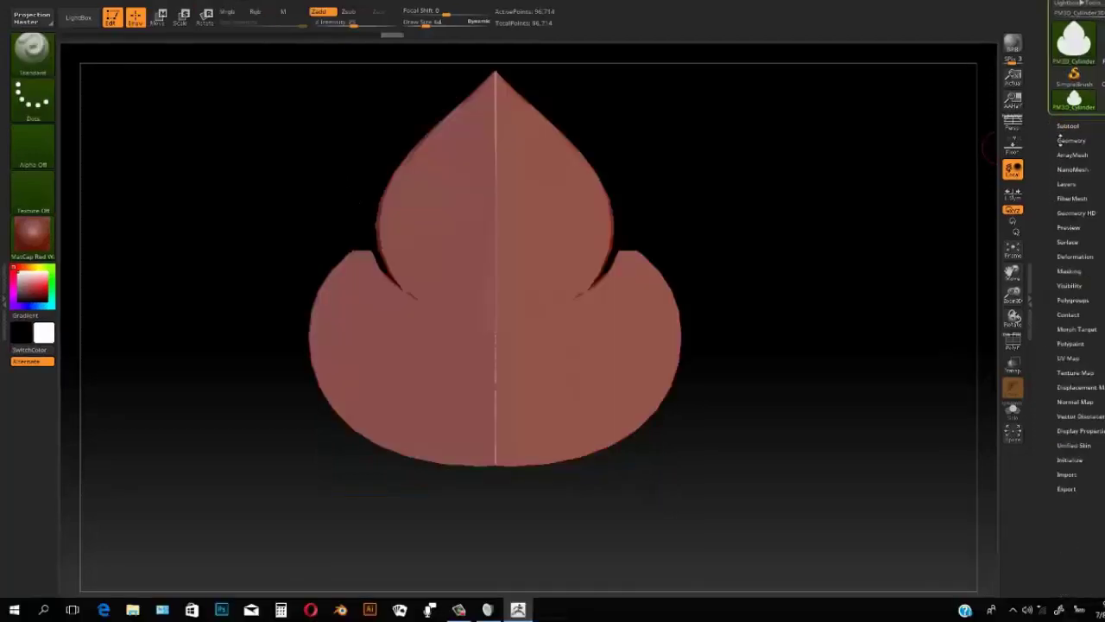
Subdivide the combined teardrop and base mesh twice with Divide in its geometry settings
click(1069, 141)
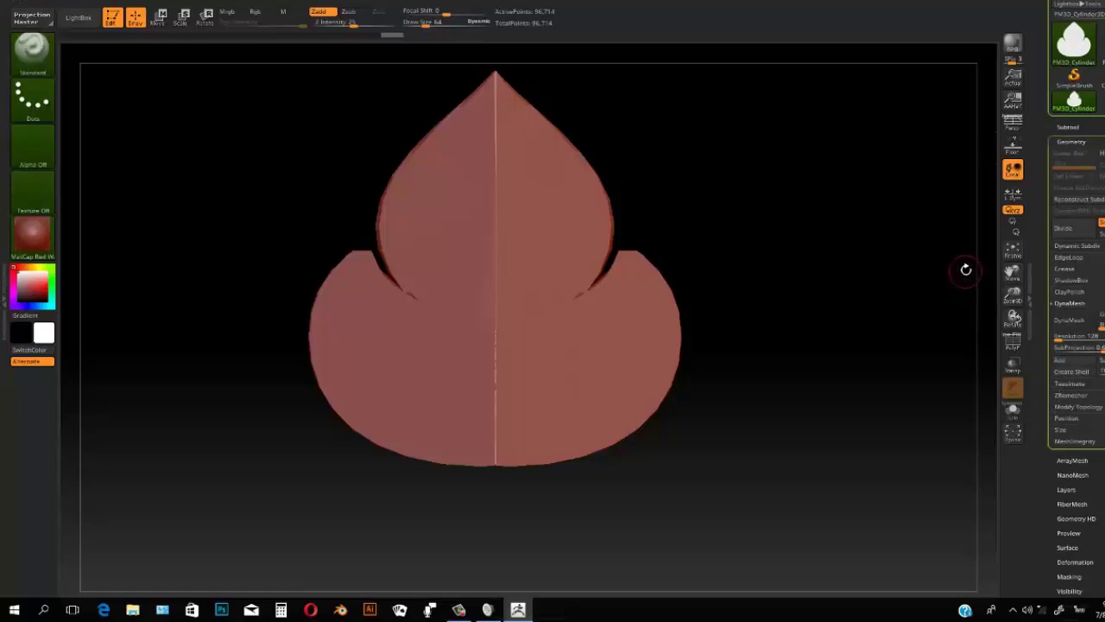
key(shift)
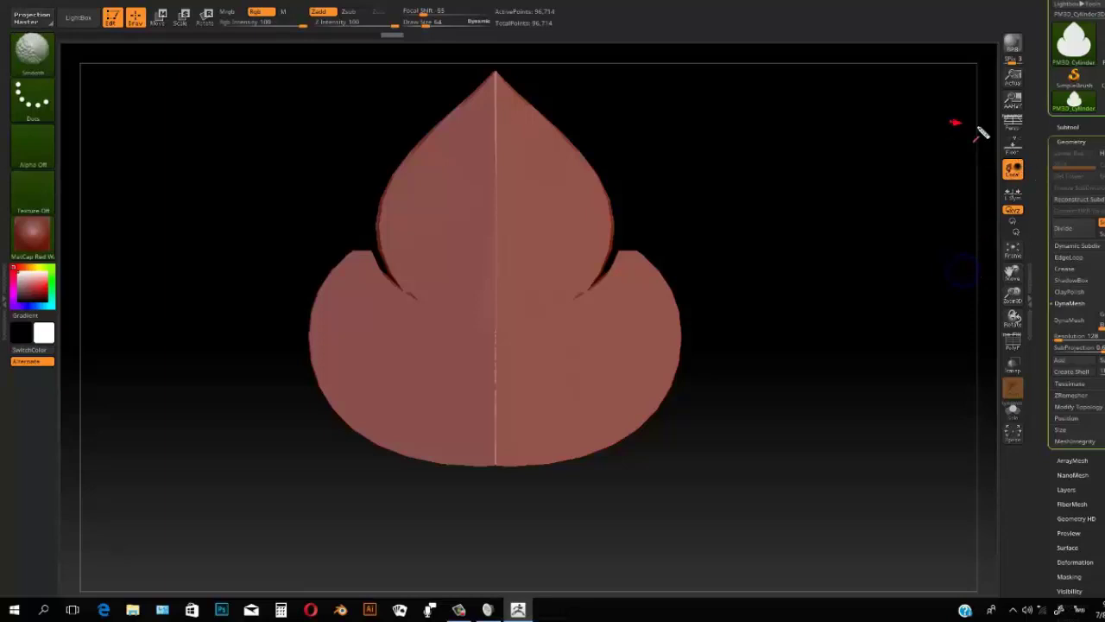
drag(950, 123, 1052, 143)
drag(920, 280, 1050, 303)
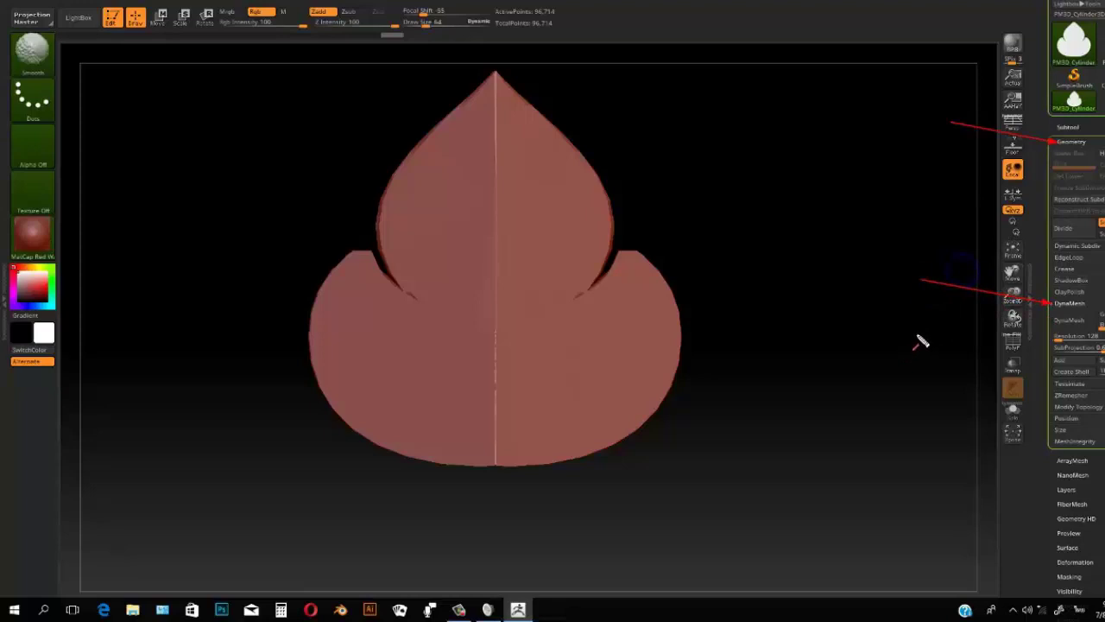
drag(922, 183, 1052, 227)
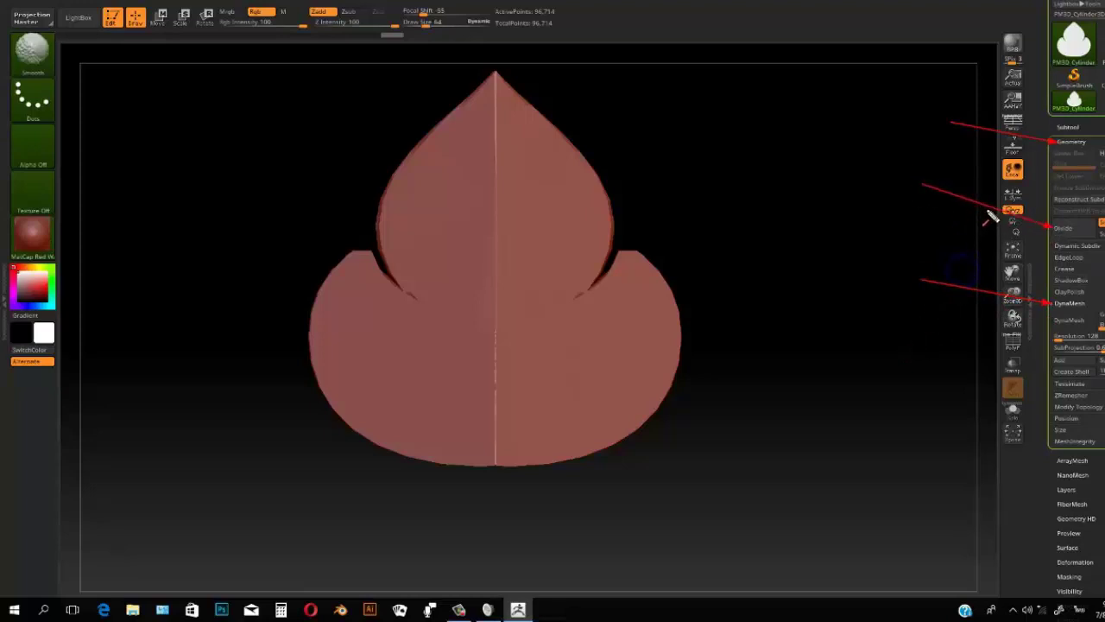
mouse_move(1034, 206)
mouse_down()
mouse_move(1053, 233)
mouse_move(1104, 246)
mouse_up()
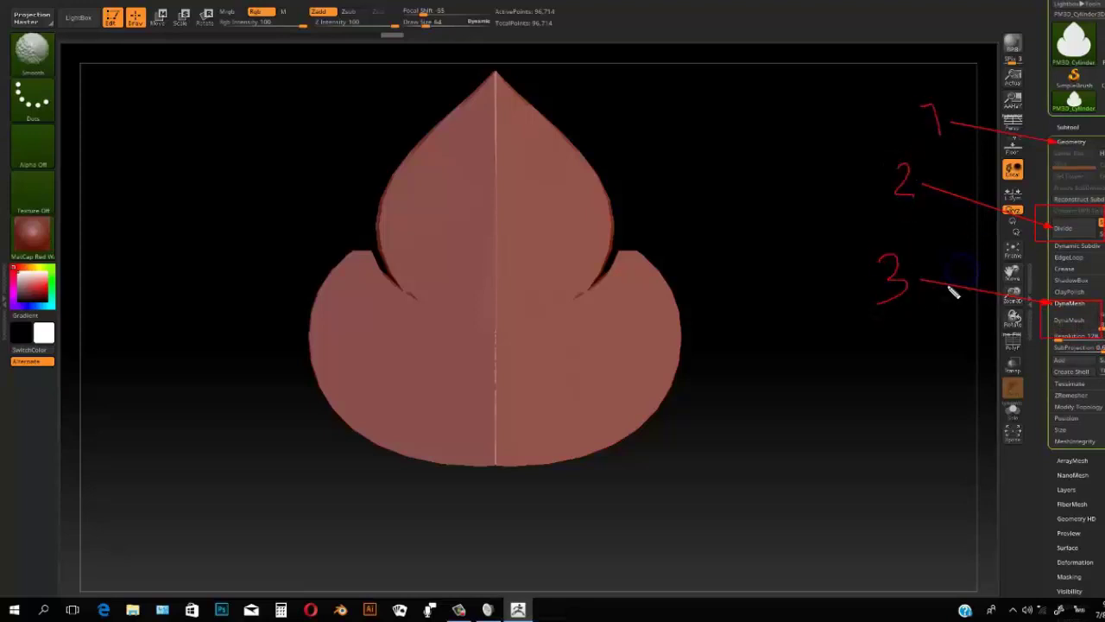
key(Escape)
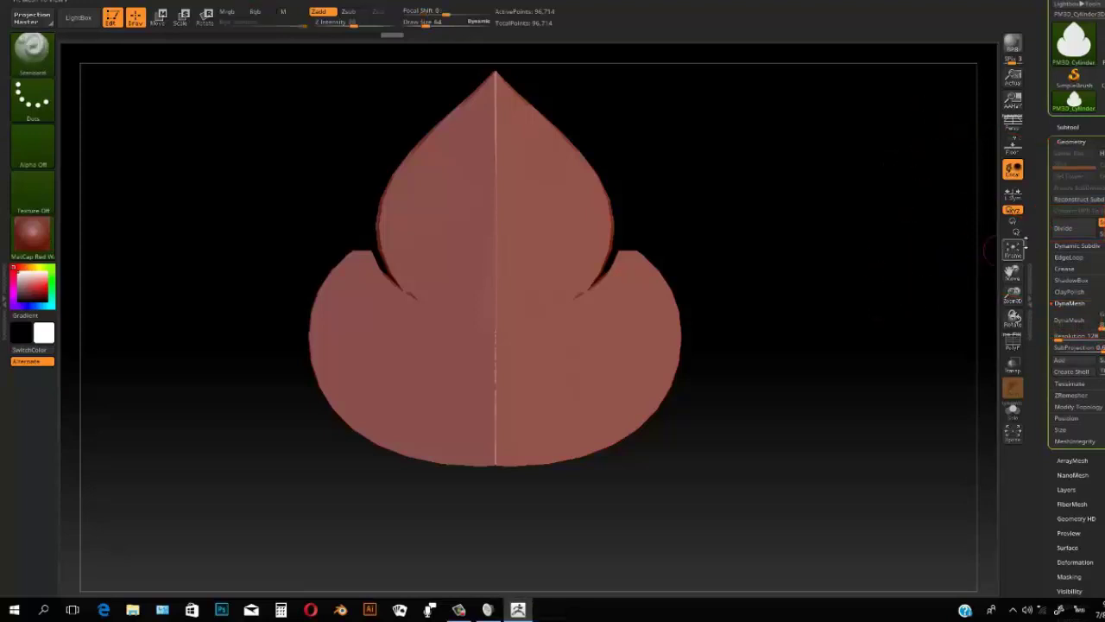
click(1069, 231)
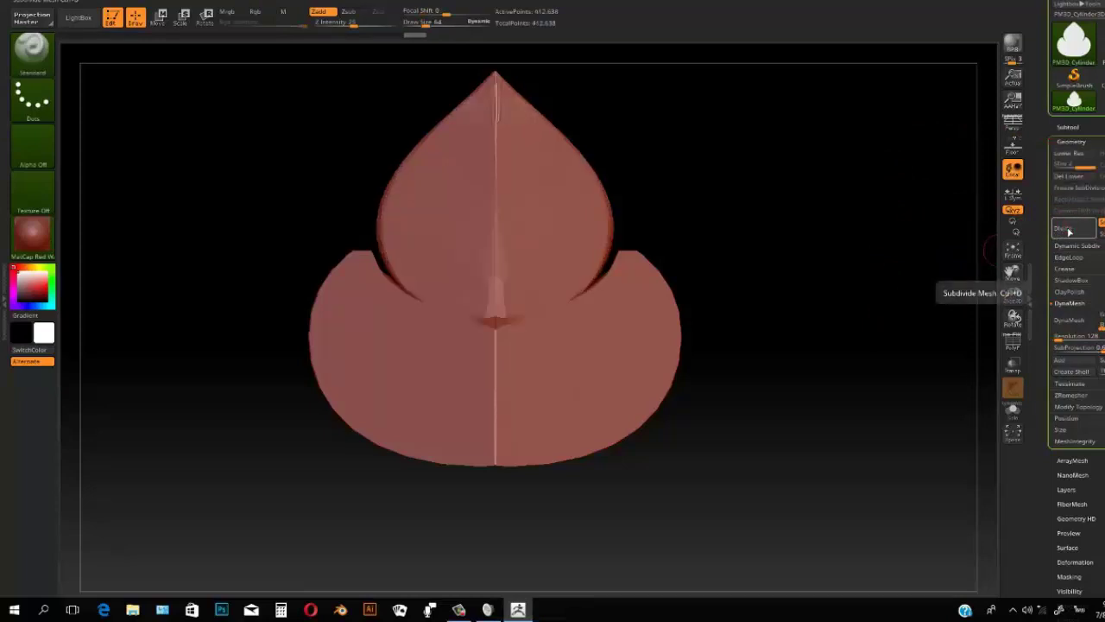
click(1069, 231)
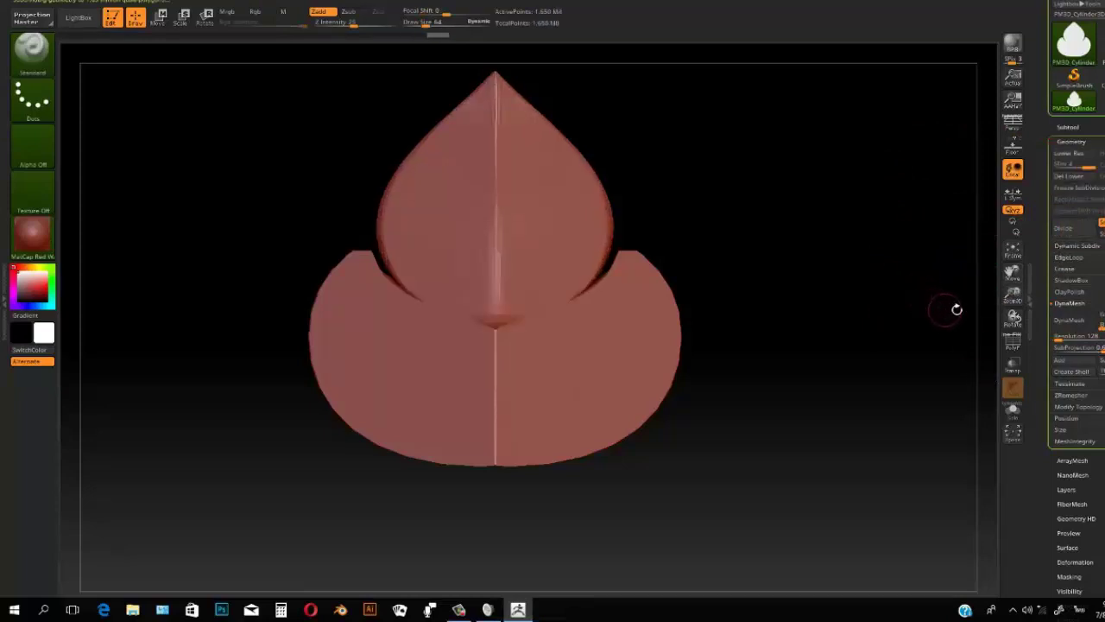
Convert the mesh to DynaMesh with its subdivision levels frozen, and enlarge the brush size
click(1062, 324)
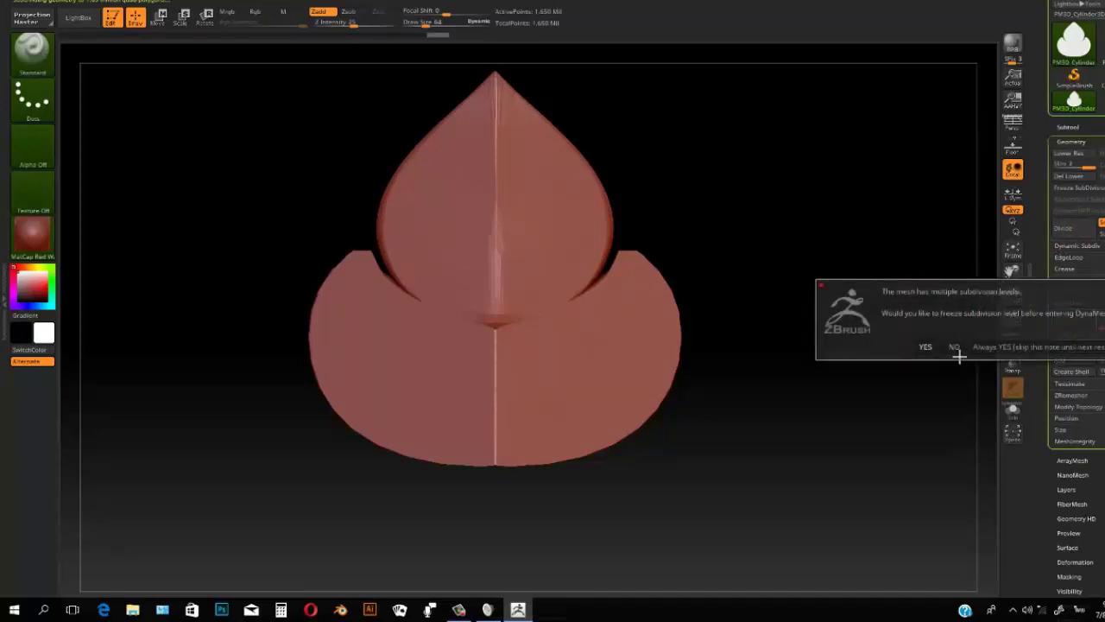
click(927, 347)
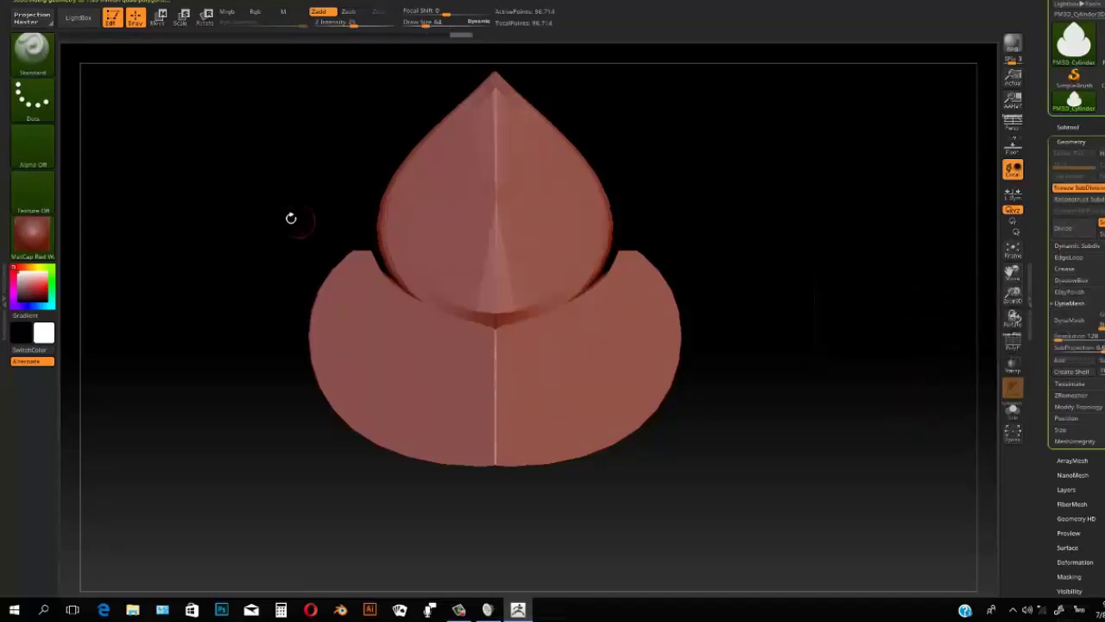
drag(291, 218, 250, 207)
right_click(250, 210)
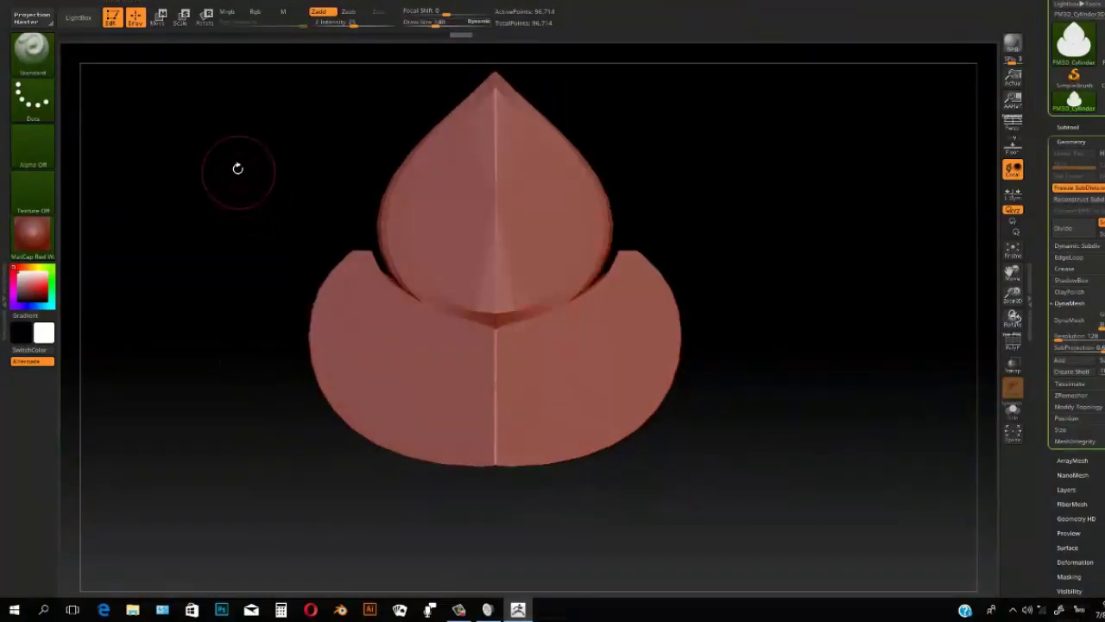
mouse_move(217, 187)
mouse_down()
mouse_move(222, 197)
mouse_move(199, 175)
mouse_move(219, 198)
mouse_move(210, 195)
mouse_up()
click(1071, 320)
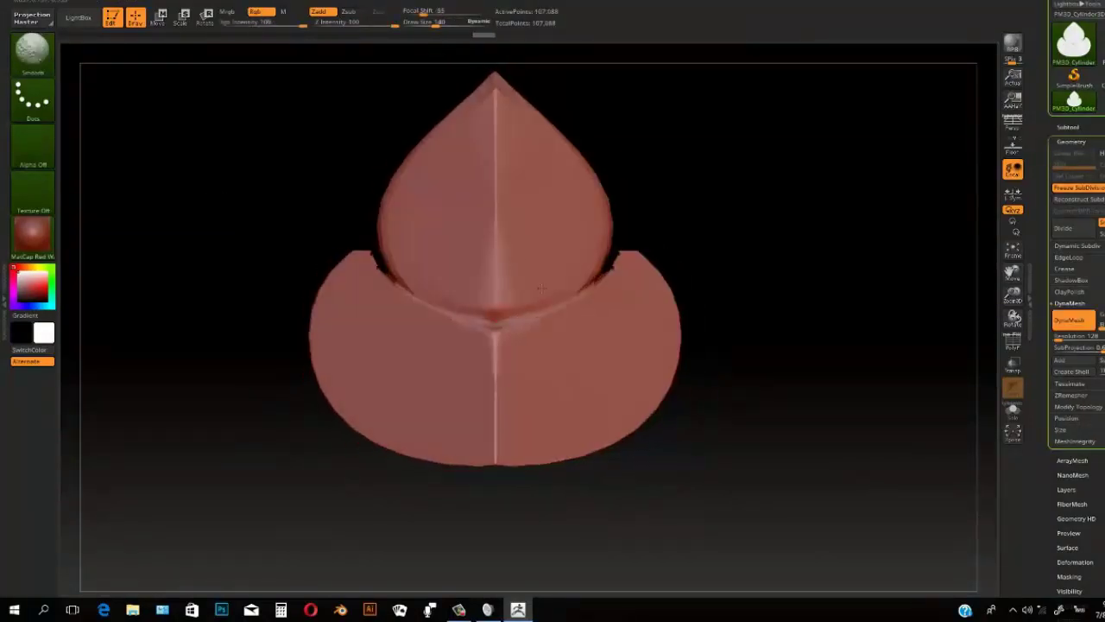
Smooth the notches and the seam where the teardrop meets the base, along with the centre ridge
shift+drag(571, 261, 616, 286)
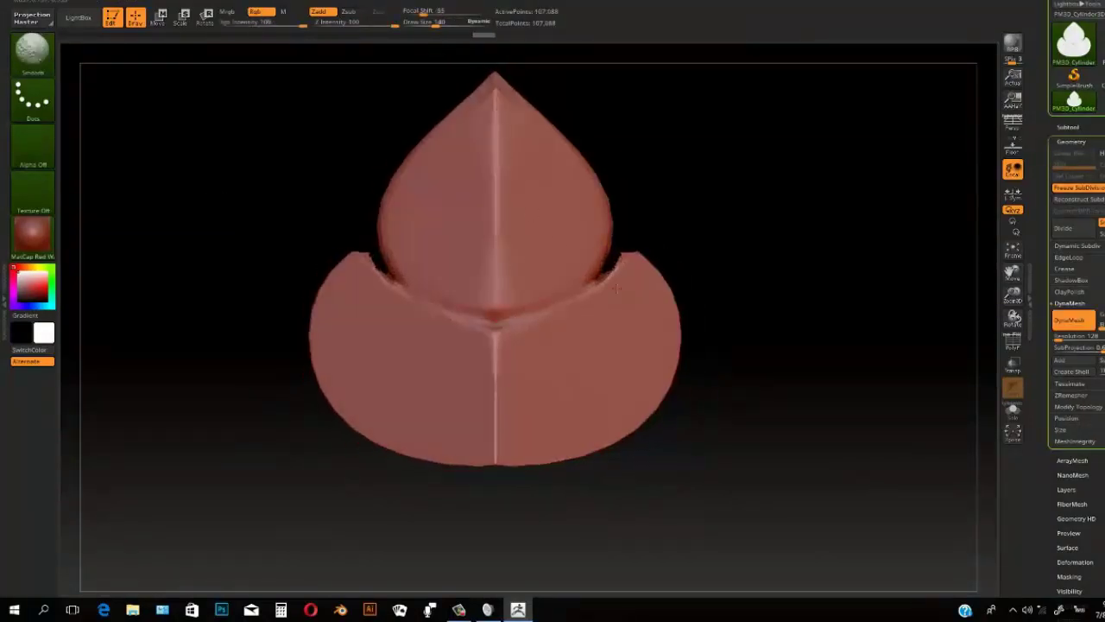
drag(325, 213, 244, 148)
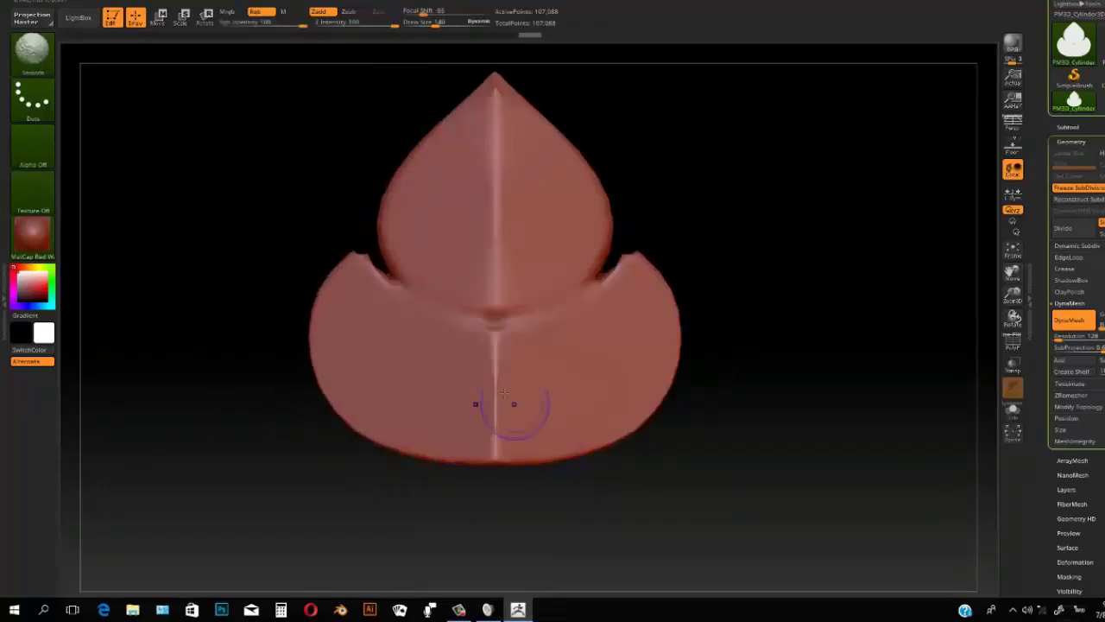
Clip the mesh with ClipRect in an end-on view and update its DynaMesh
drag(304, 226, 217, 343)
mouse_move(210, 259)
mouse_down()
mouse_move(210, 197)
mouse_move(264, 217)
mouse_up()
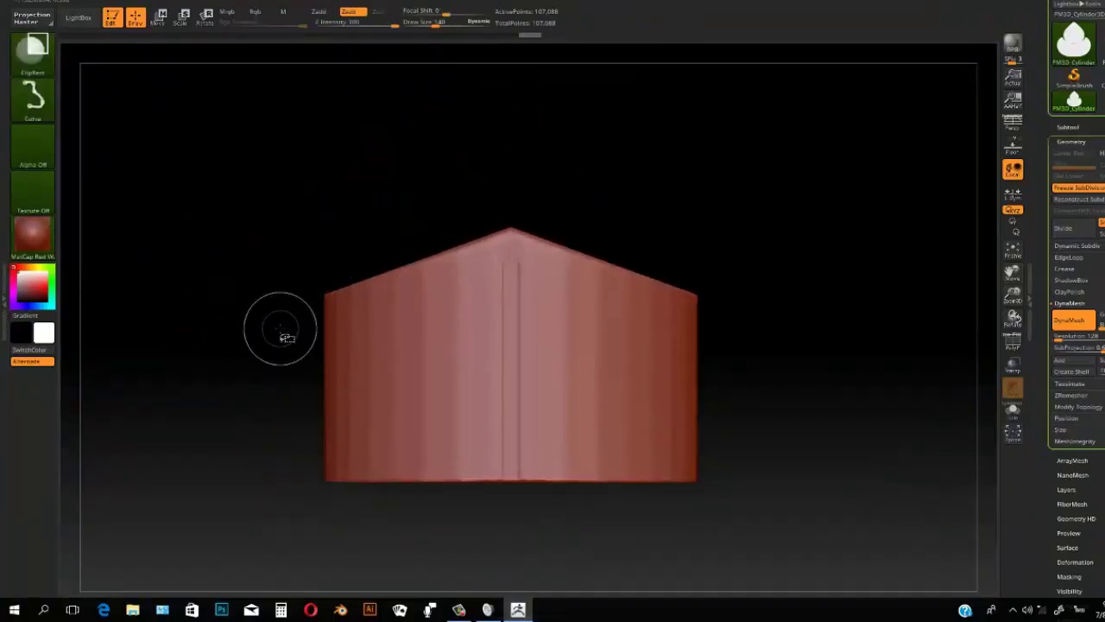
ctrl+shift+drag(279, 332, 548, 212)
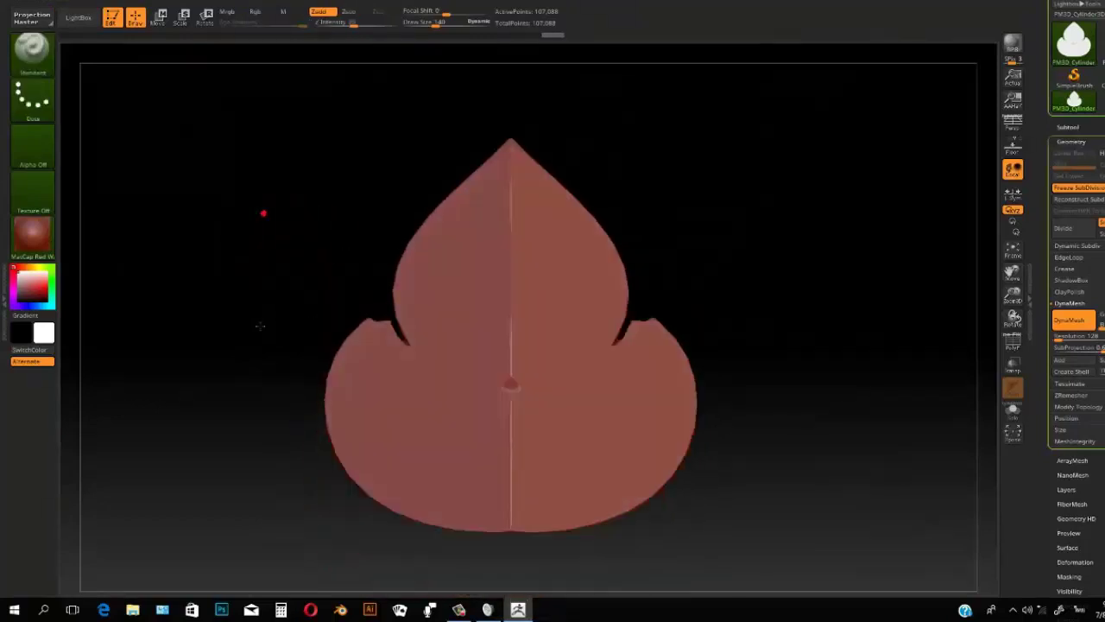
ctrl+drag(212, 201, 252, 309)
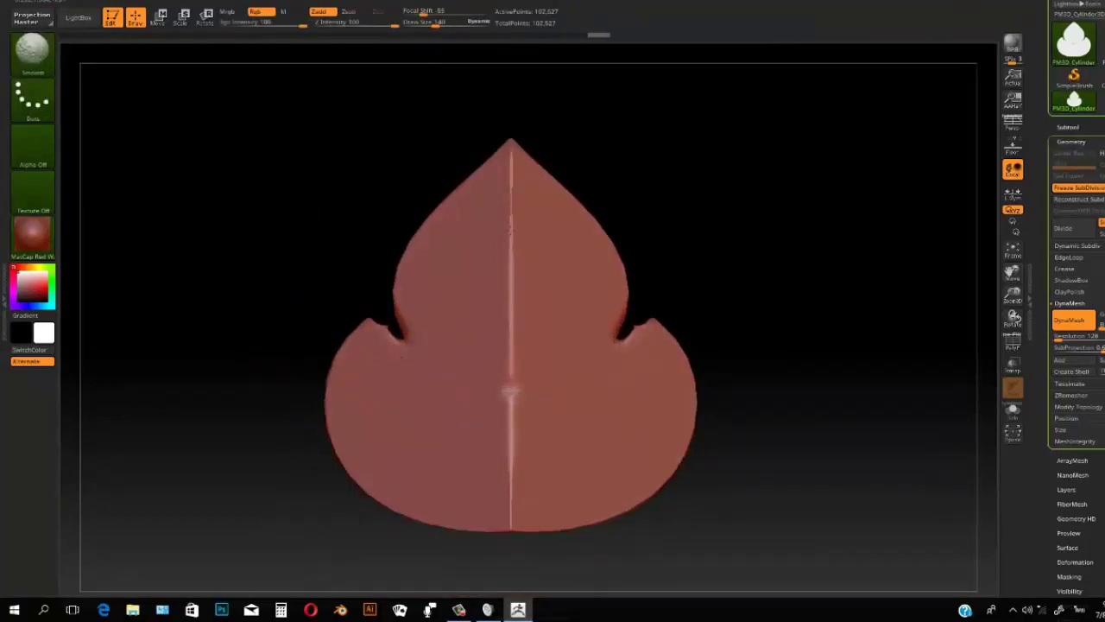
Apply the Deformer to the clipped ornament and, in a side view, pull the second row of front control points inward to hollow the face
drag(301, 222, 274, 291)
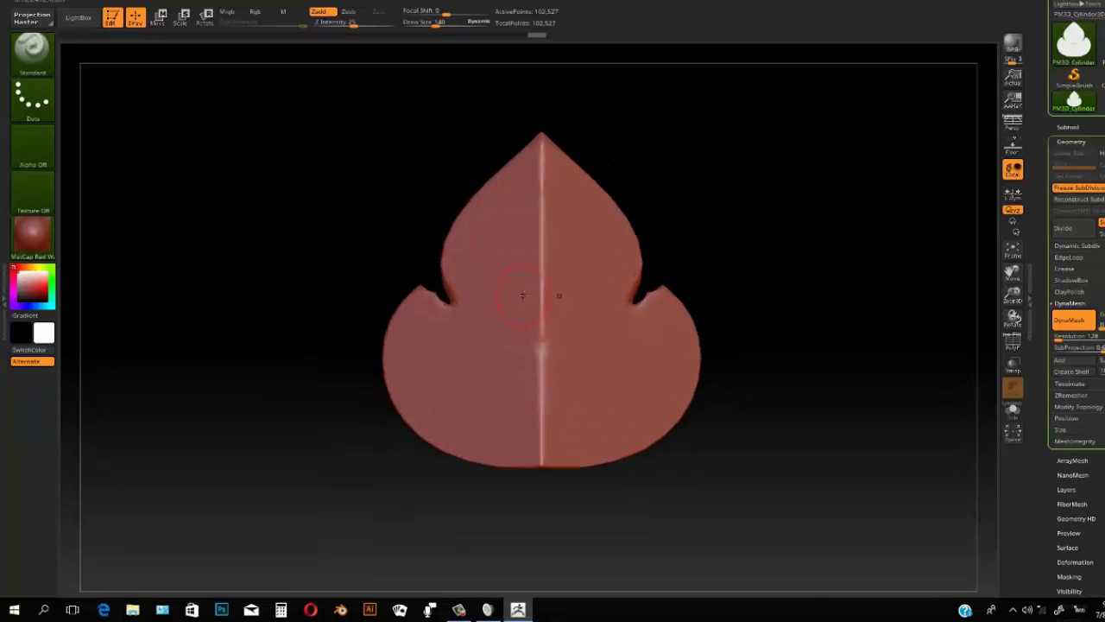
key(w)
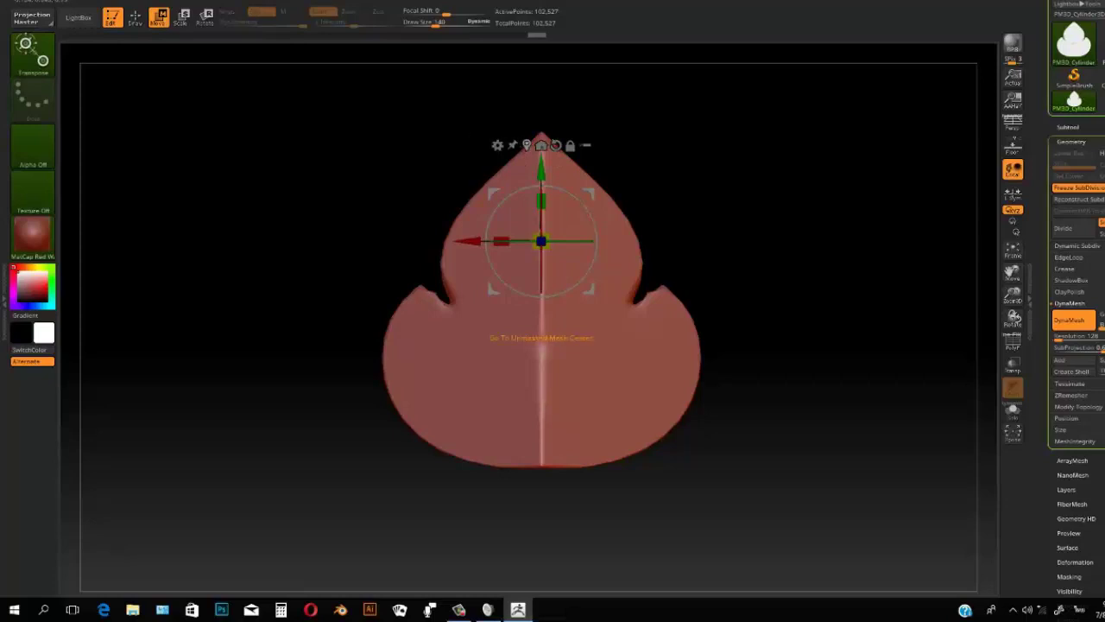
click(499, 145)
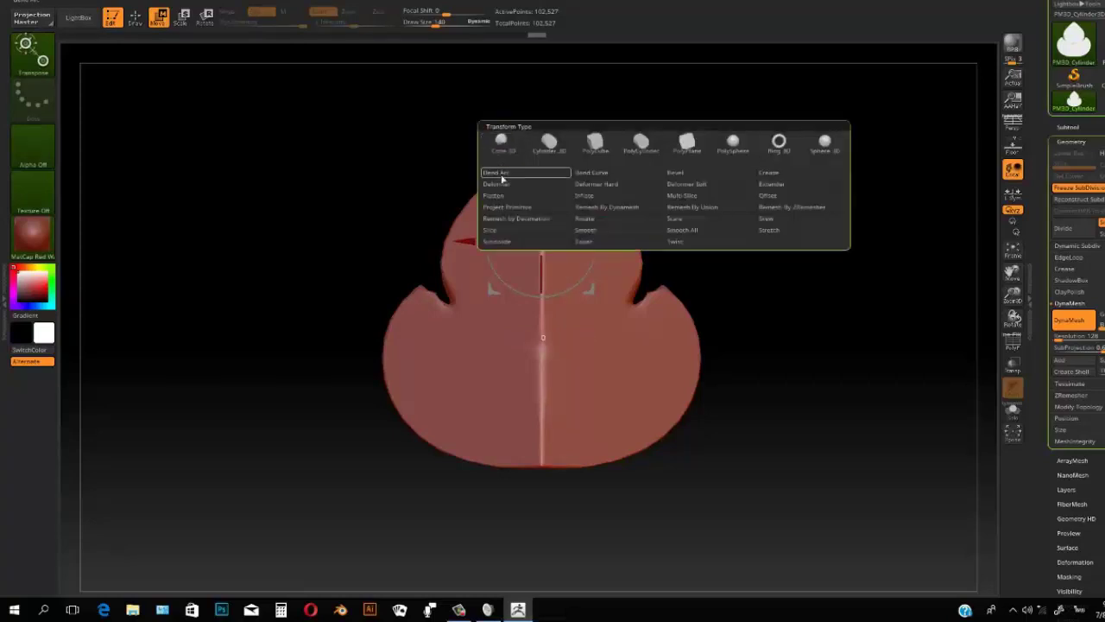
click(501, 183)
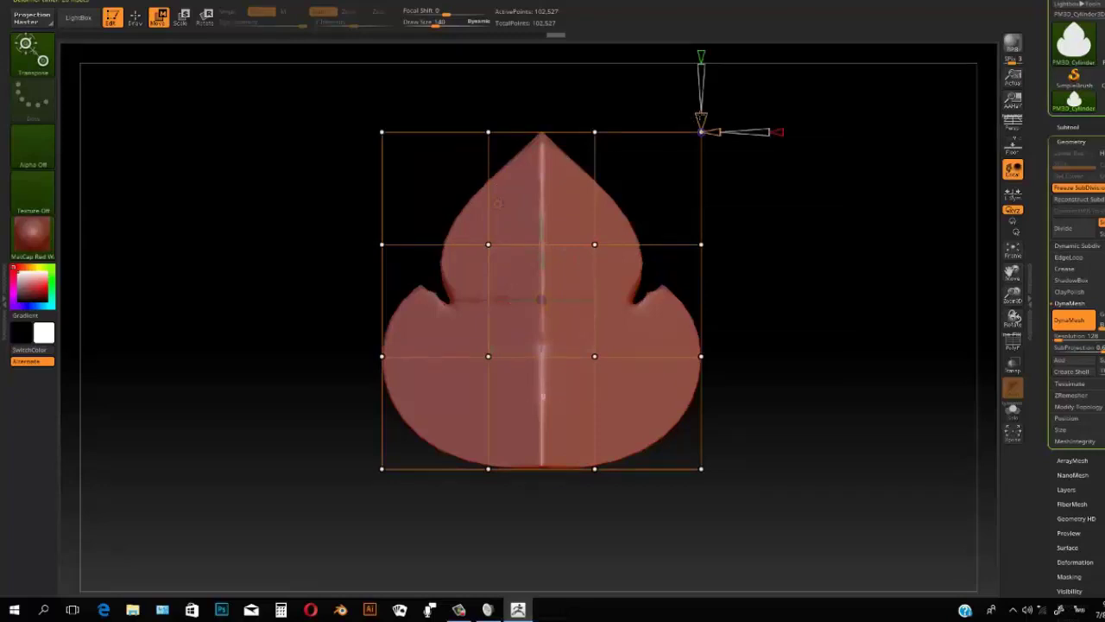
mouse_move(605, 216)
mouse_down()
mouse_move(342, 220)
mouse_move(282, 242)
mouse_move(557, 243)
mouse_up()
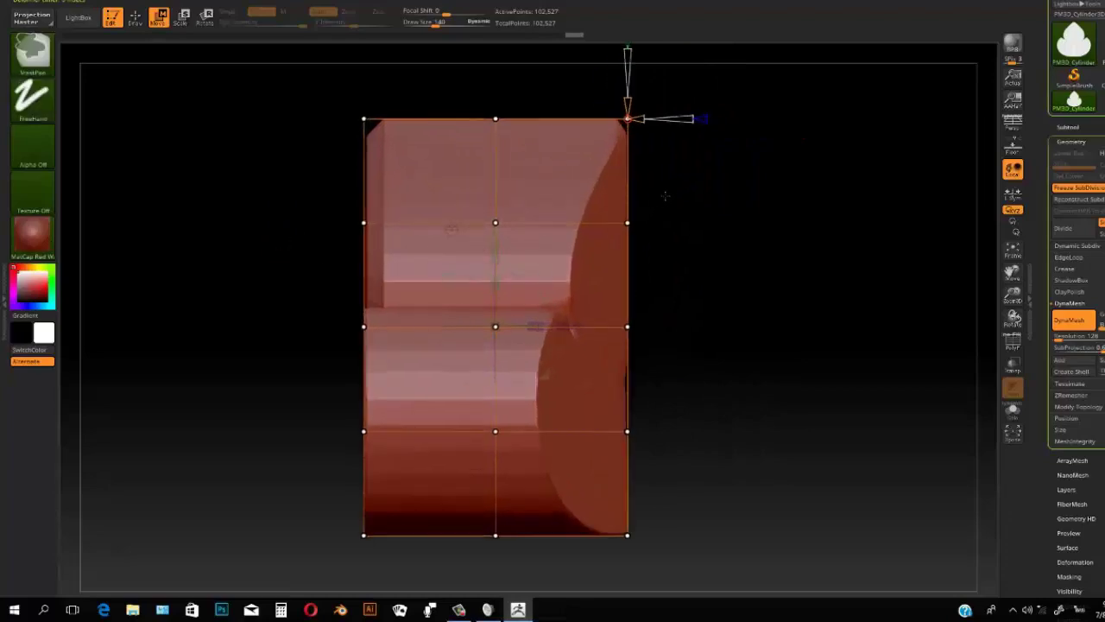
click(627, 223)
drag(627, 223, 584, 222)
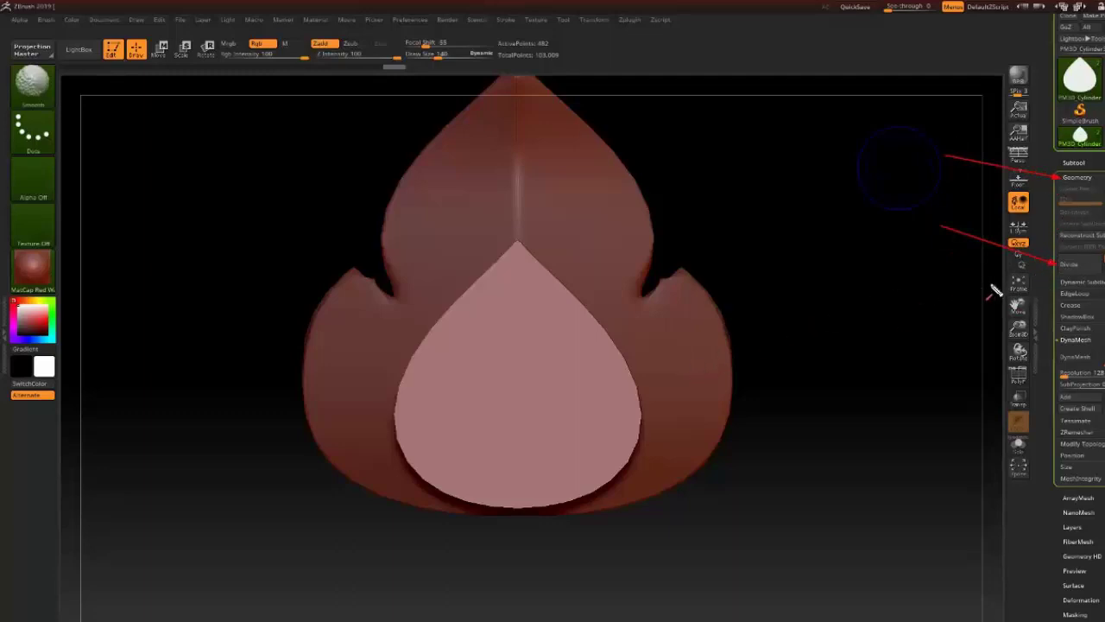
Subdivide the small front teardrop up to level 6 and request DynaMesh conversion with its subdivision levels frozen
drag(868, 378, 608, 387)
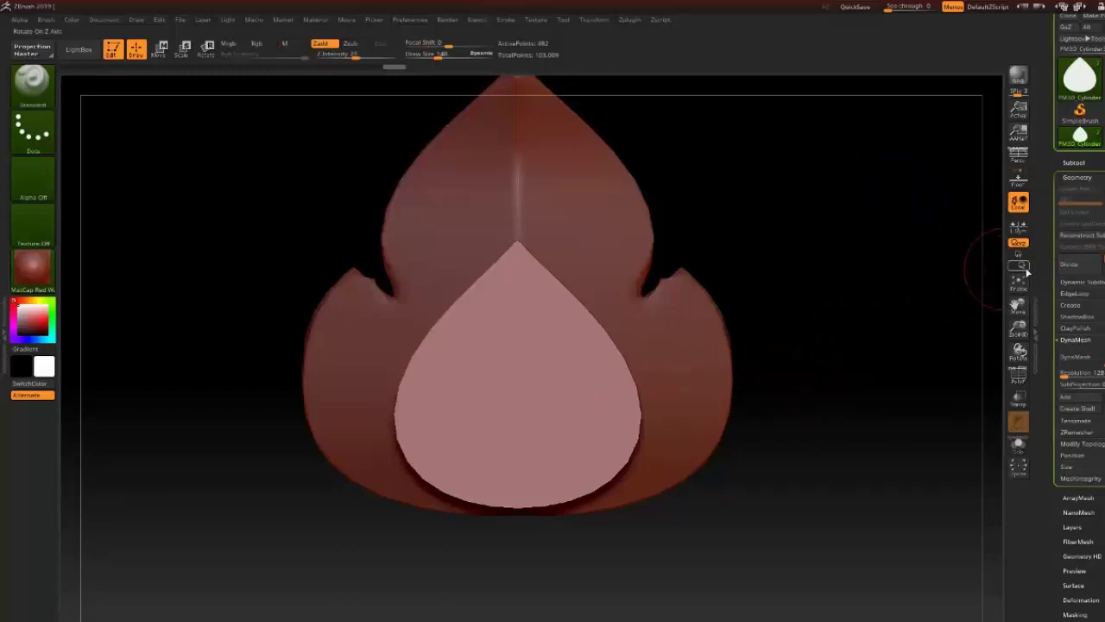
drag(959, 327, 888, 340)
click(1071, 265)
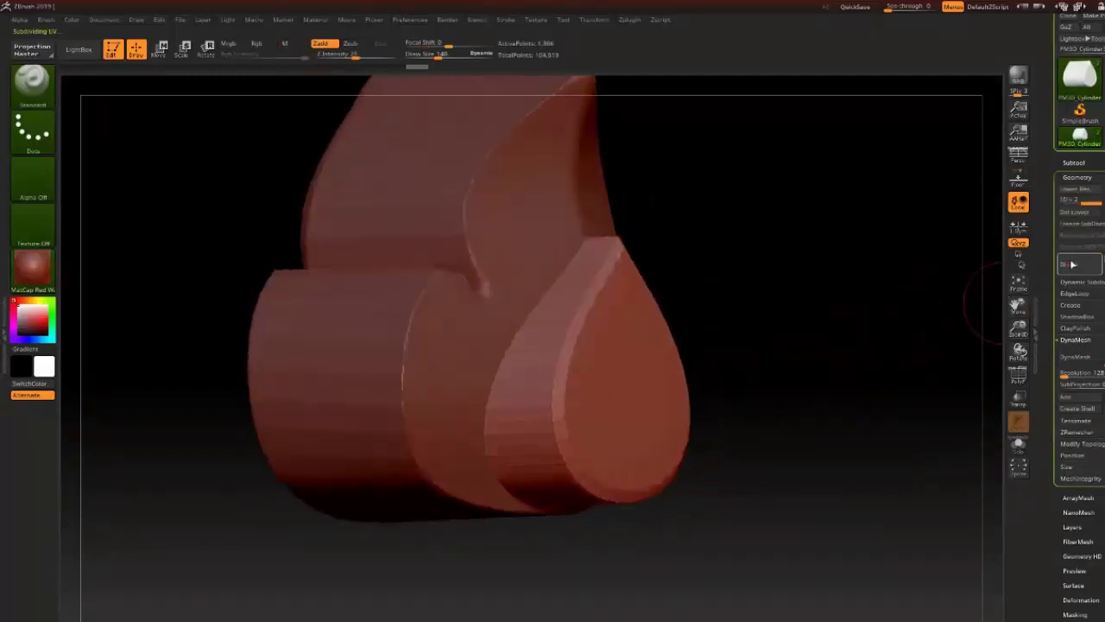
shift+drag(915, 313, 901, 358)
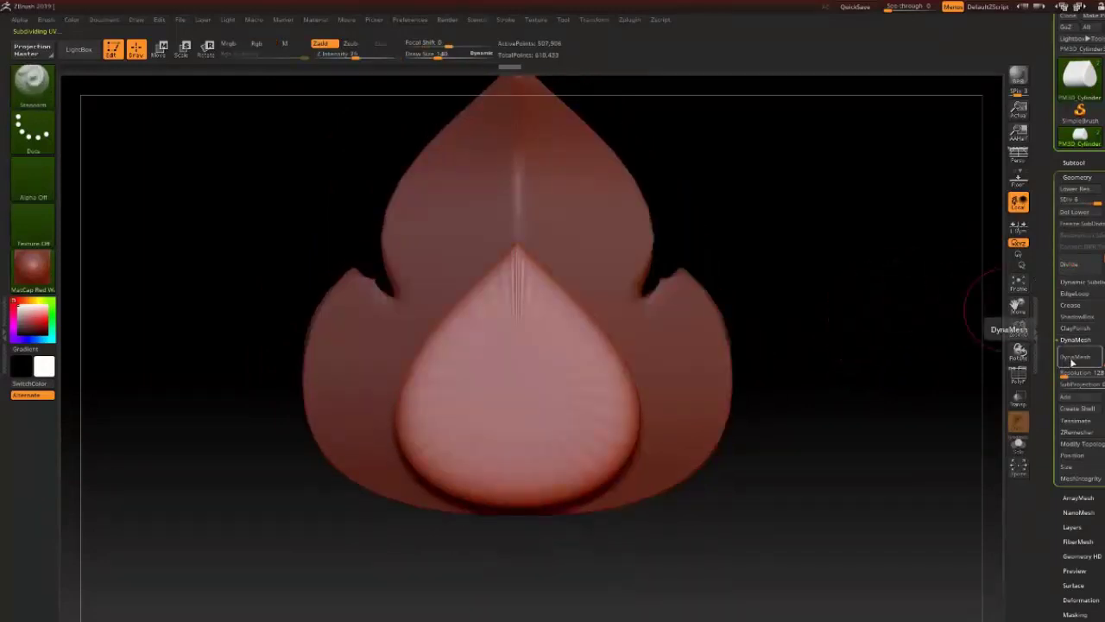
click(1071, 361)
click(934, 387)
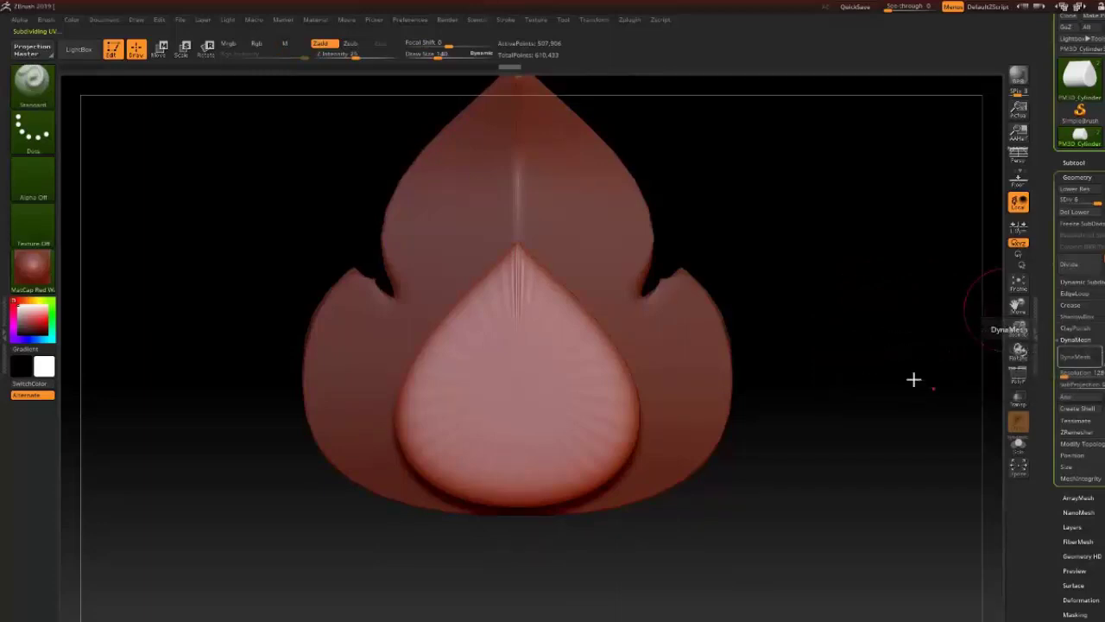
Divide the front teardrop up to subdivision level 3 and convert it to DynaMesh
drag(288, 383, 321, 318)
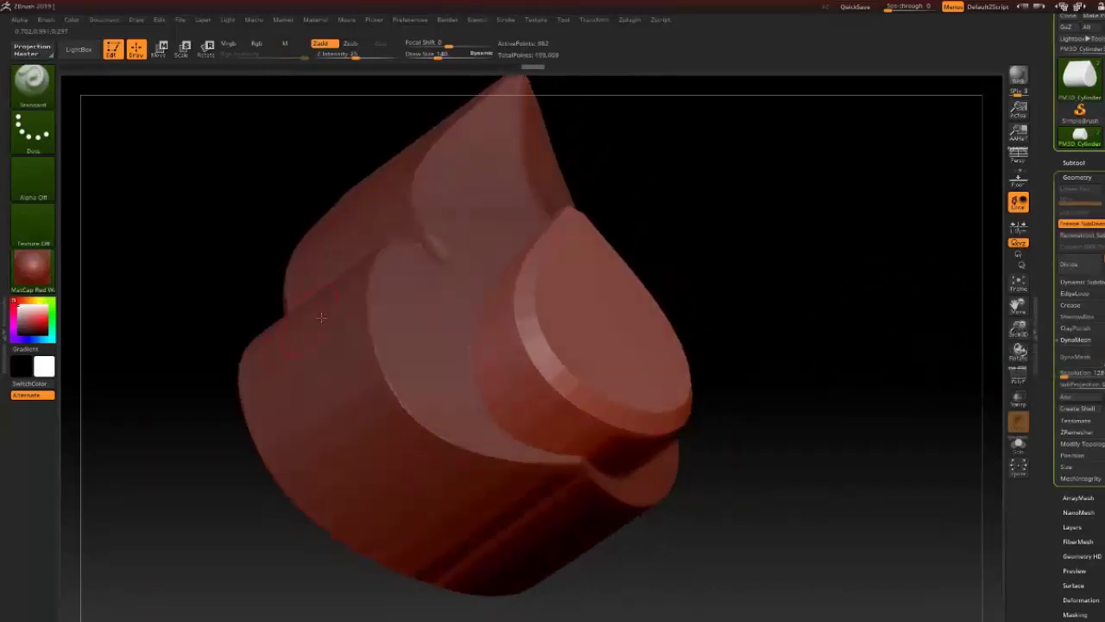
click(1068, 265)
click(1068, 265)
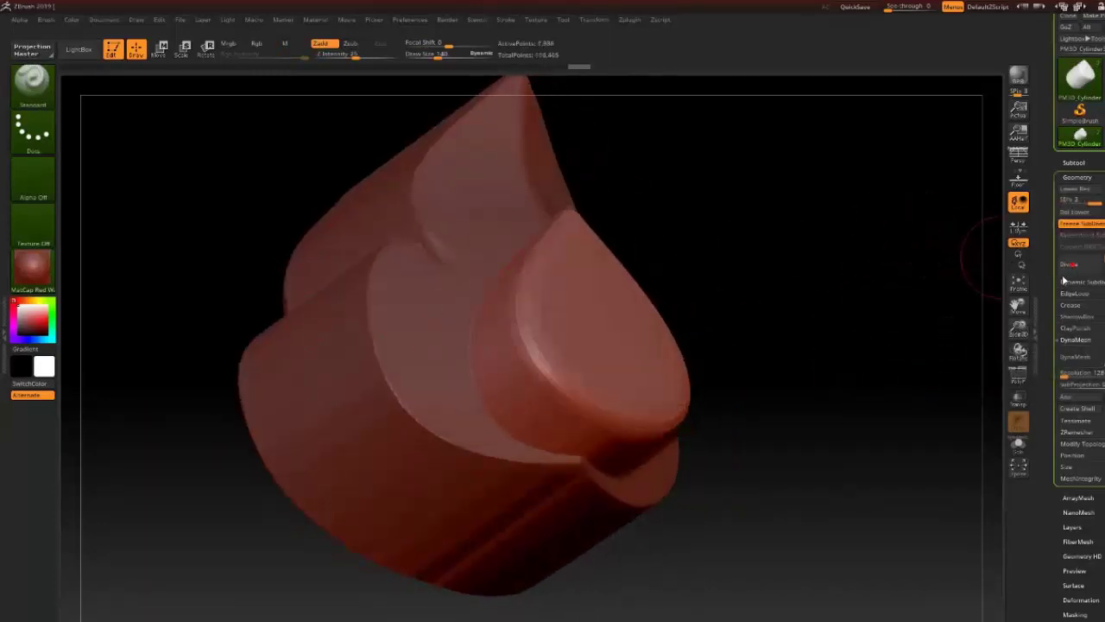
click(1075, 357)
click(950, 385)
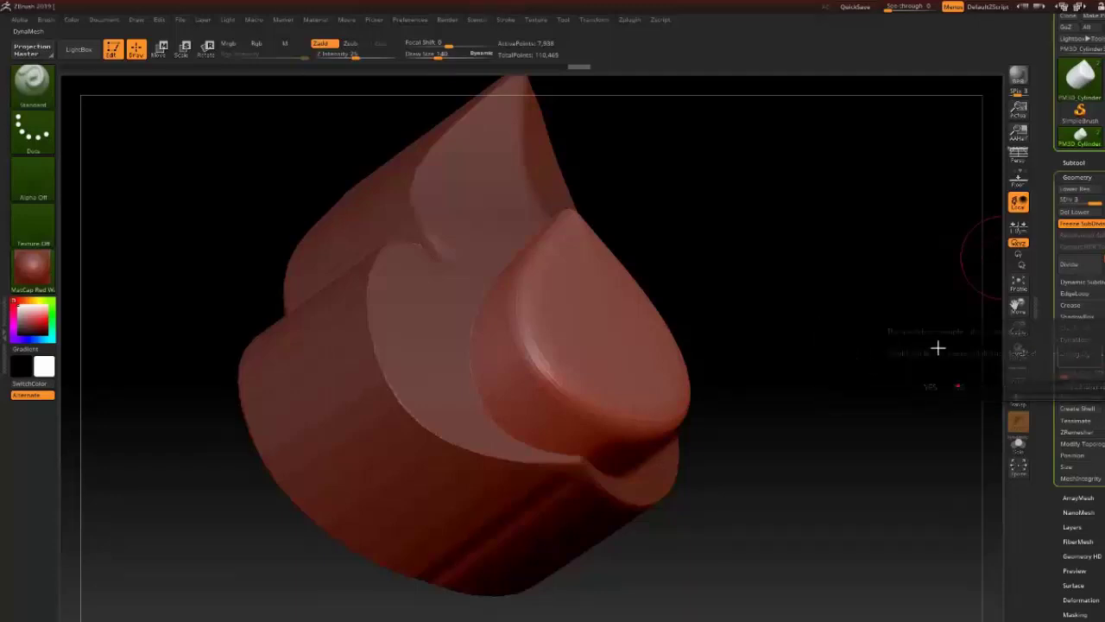
Clip the front teardrop's rounded face symmetrically in an end-on view, leaving a centre ridge, and update its DynaMesh
drag(844, 333, 579, 296)
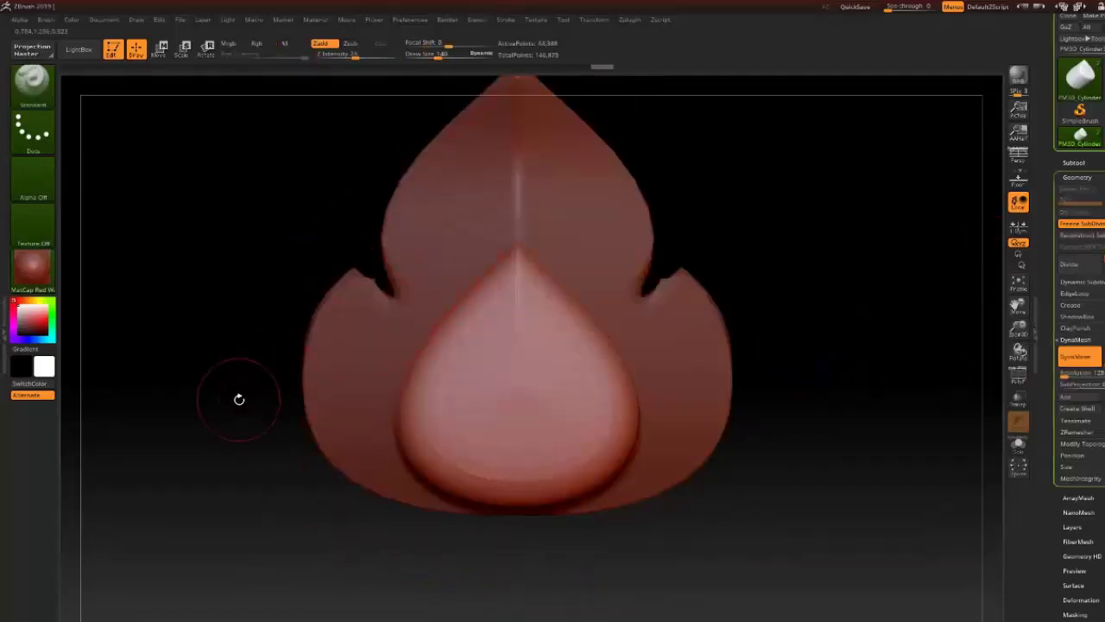
drag(240, 395, 227, 267)
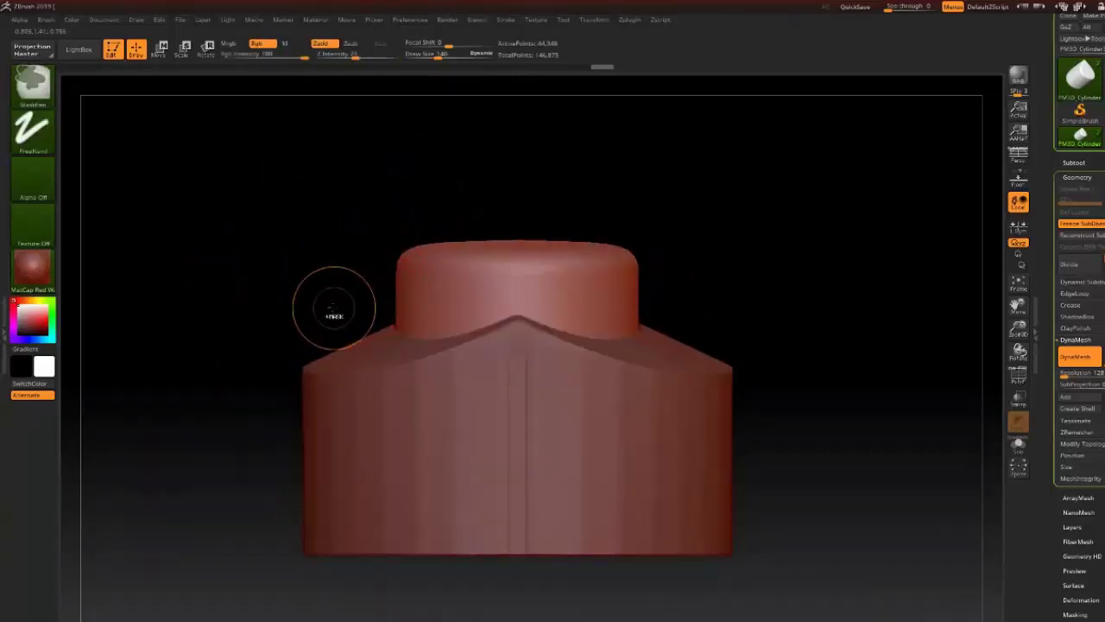
mouse_move(335, 309)
ctrl+shift+mouse_down()
mouse_move(584, 234)
mouse_move(333, 247)
mouse_move(246, 291)
mouse_move(306, 311)
mouse_move(230, 264)
mouse_move(220, 223)
ctrl+shift+mouse_up()
mouse_move(210, 323)
mouse_down()
mouse_move(262, 331)
mouse_move(206, 317)
mouse_move(214, 239)
mouse_up()
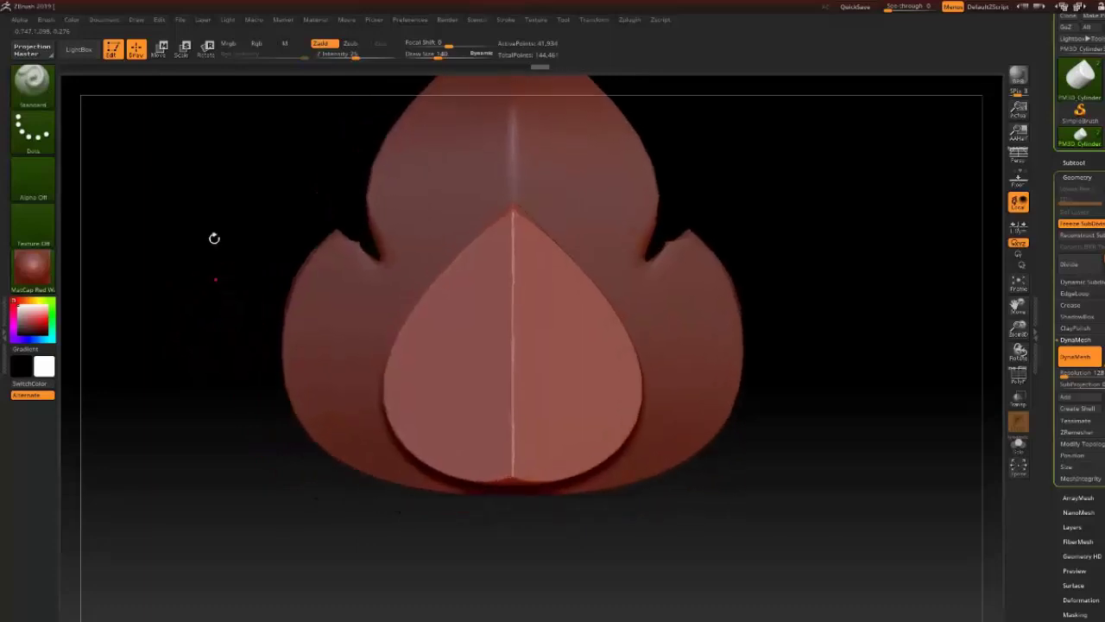
Apply the Deformer to the front teardrop, add one vertical division to its cage, and curve the front face from a side view
key(w)
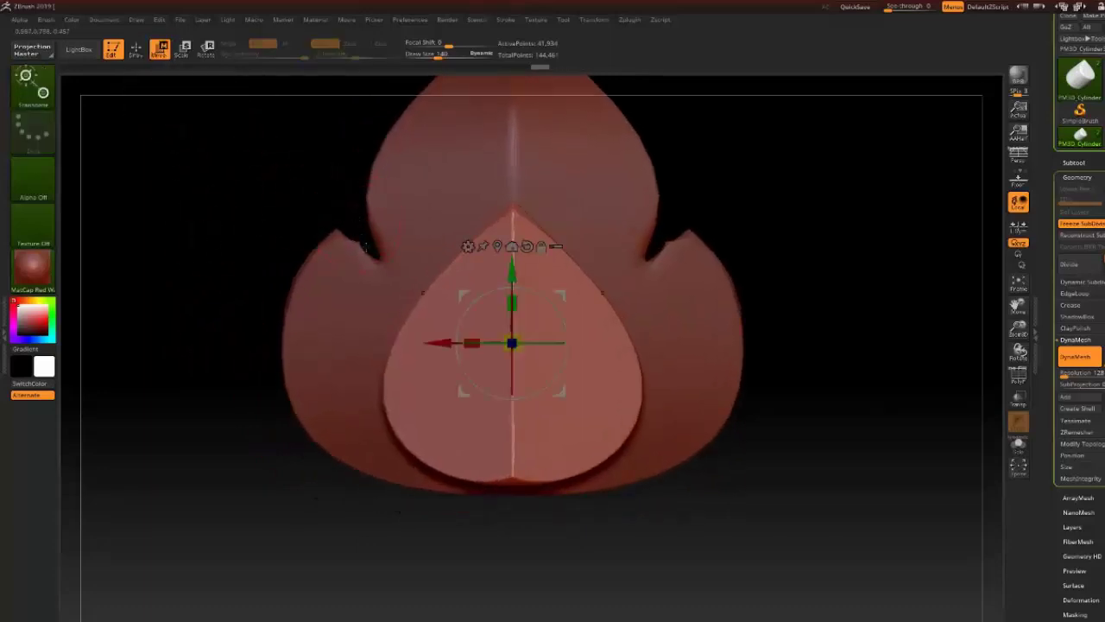
click(467, 246)
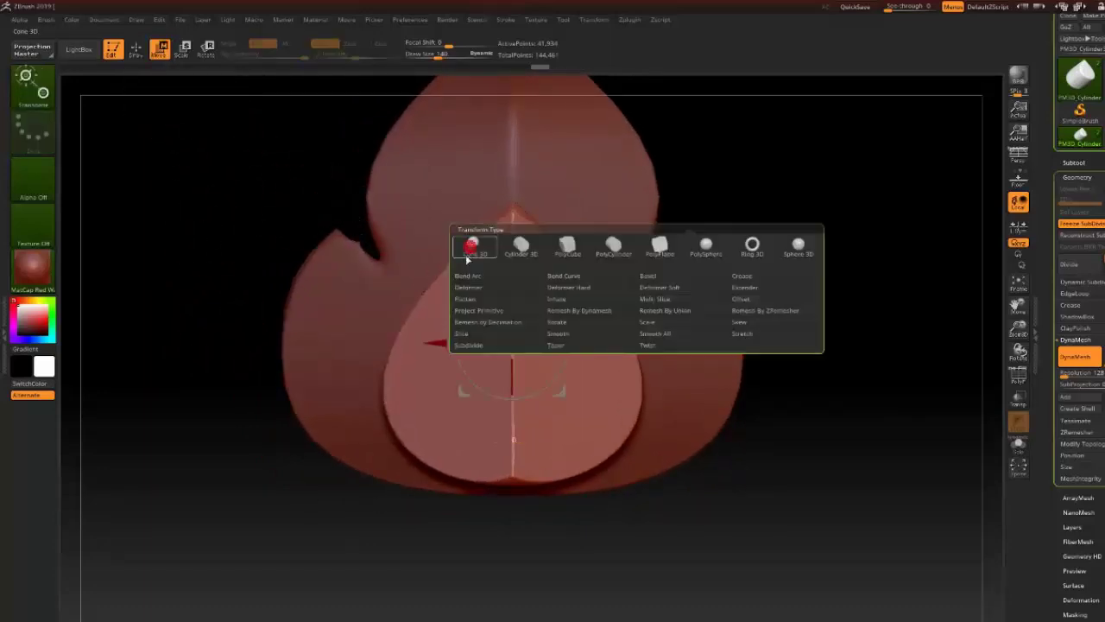
click(471, 290)
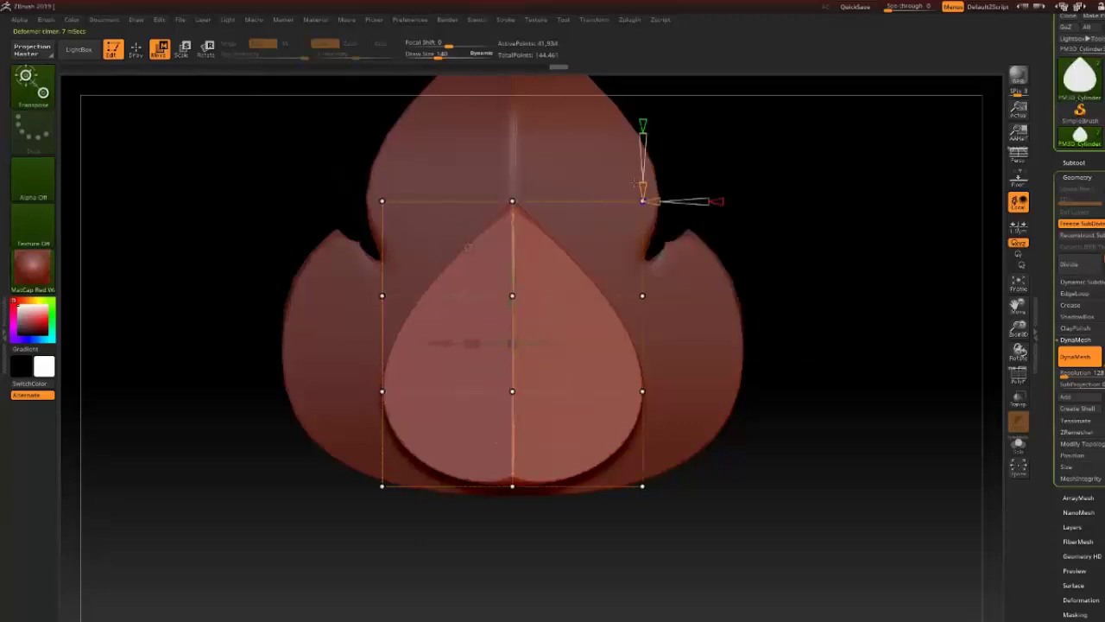
click(643, 126)
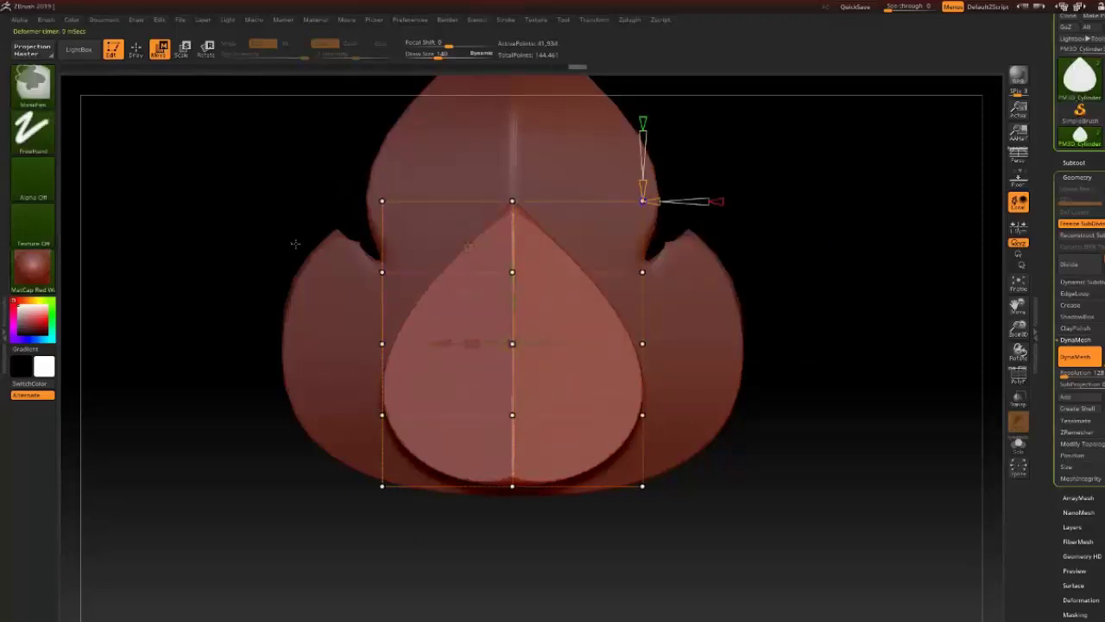
shift+drag(291, 242, 236, 214)
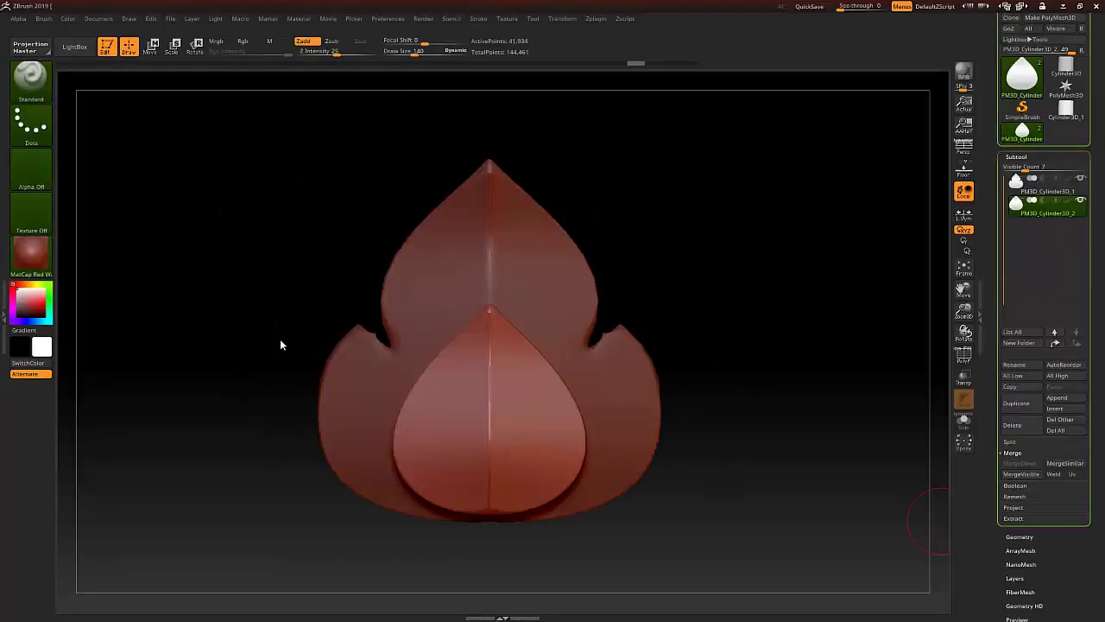
drag(279, 343, 231, 360)
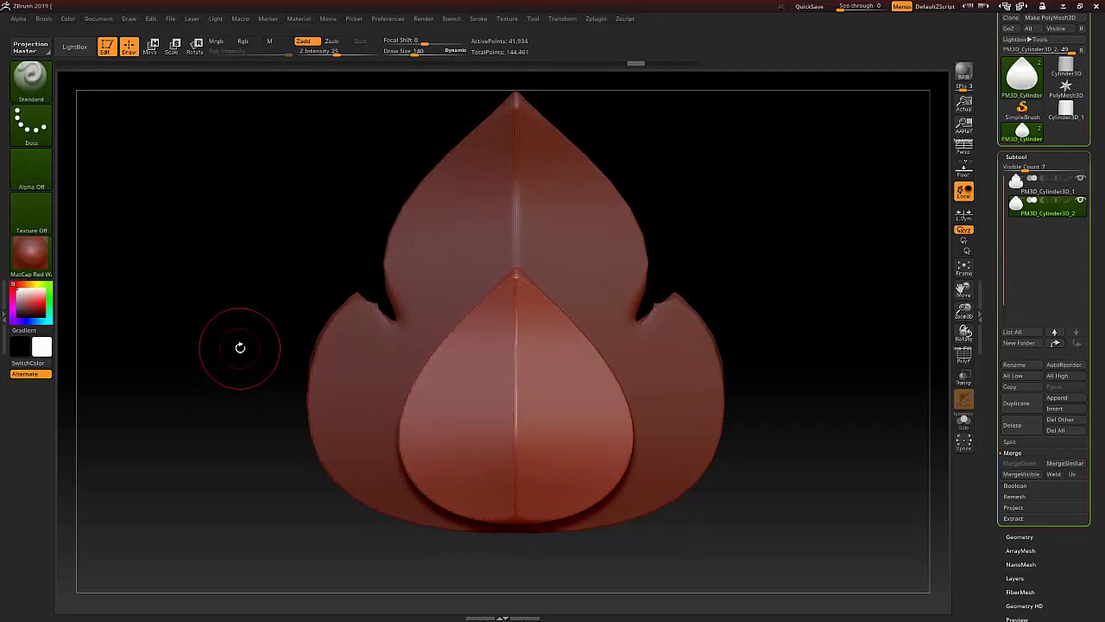
mouse_move(243, 360)
alt+mouse_down()
mouse_move(238, 382)
mouse_move(225, 365)
mouse_move(255, 377)
alt+mouse_up()
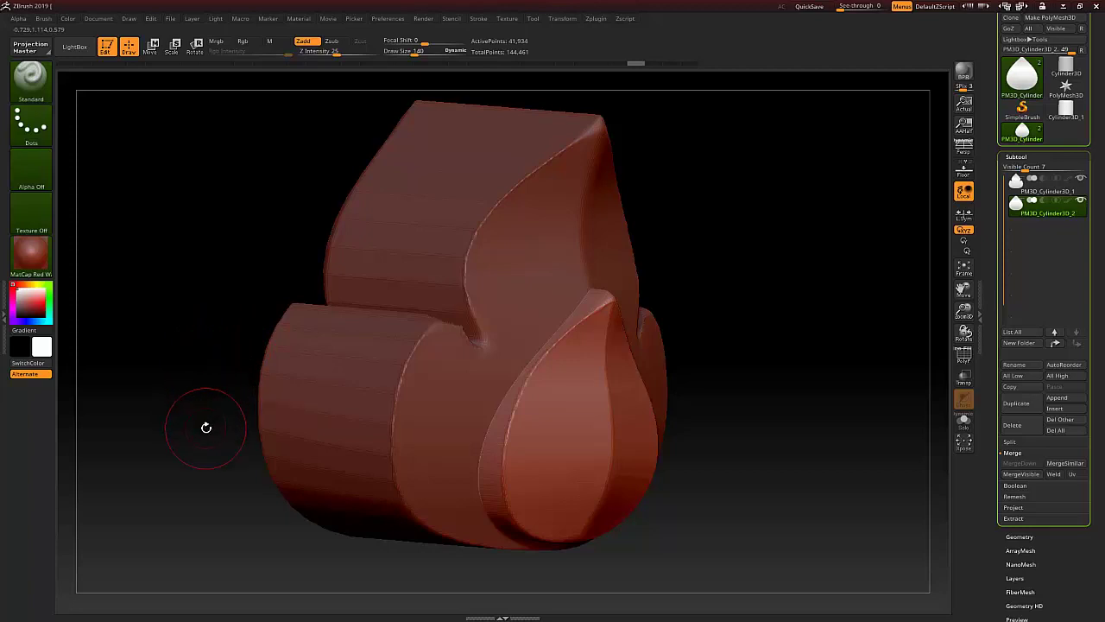
drag(207, 427, 187, 392)
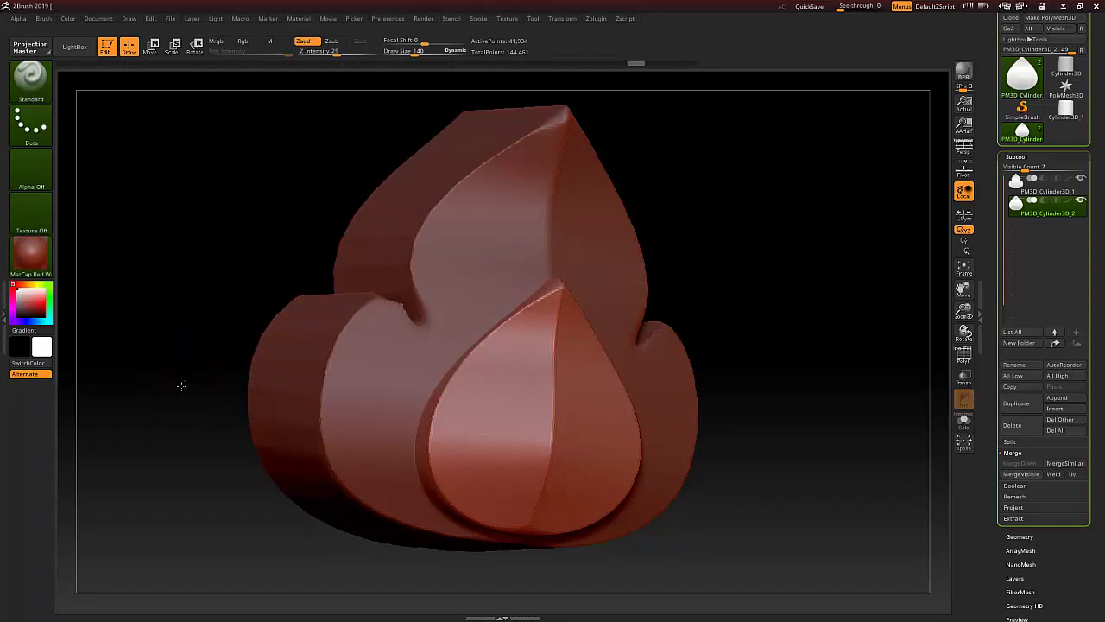
mouse_move(181, 386)
mouse_down()
mouse_move(193, 333)
mouse_move(168, 320)
mouse_move(201, 353)
mouse_up()
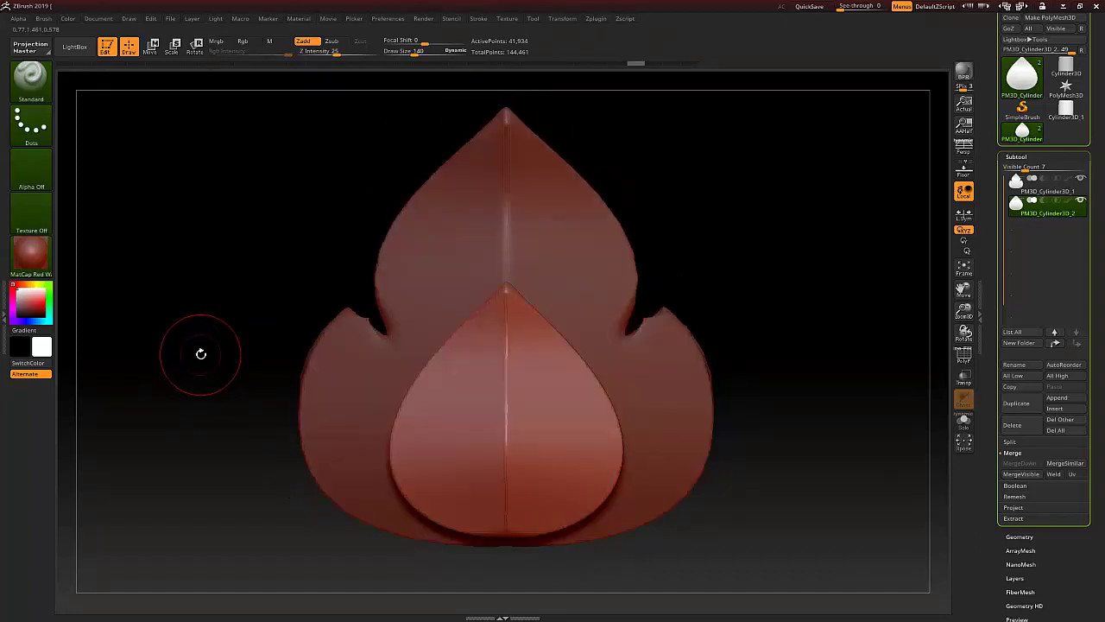